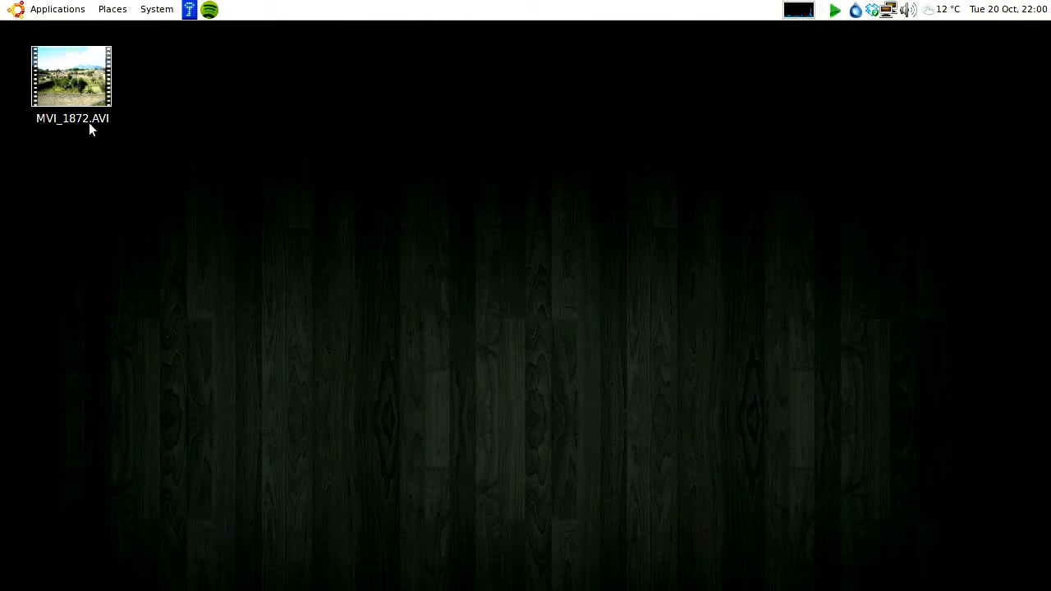
# Step: Open the properties of MVI_1872.AVI on the desktop and examine its file type and size
pyautogui.click(97, 112)
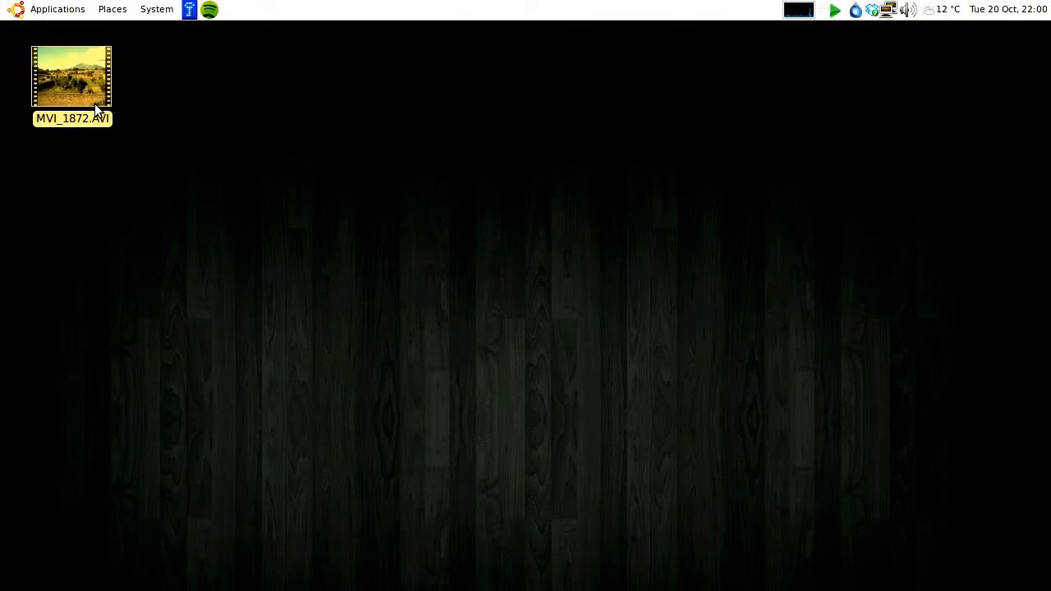
pyautogui.rightClick(90, 89)
pyautogui.click(354, 85)
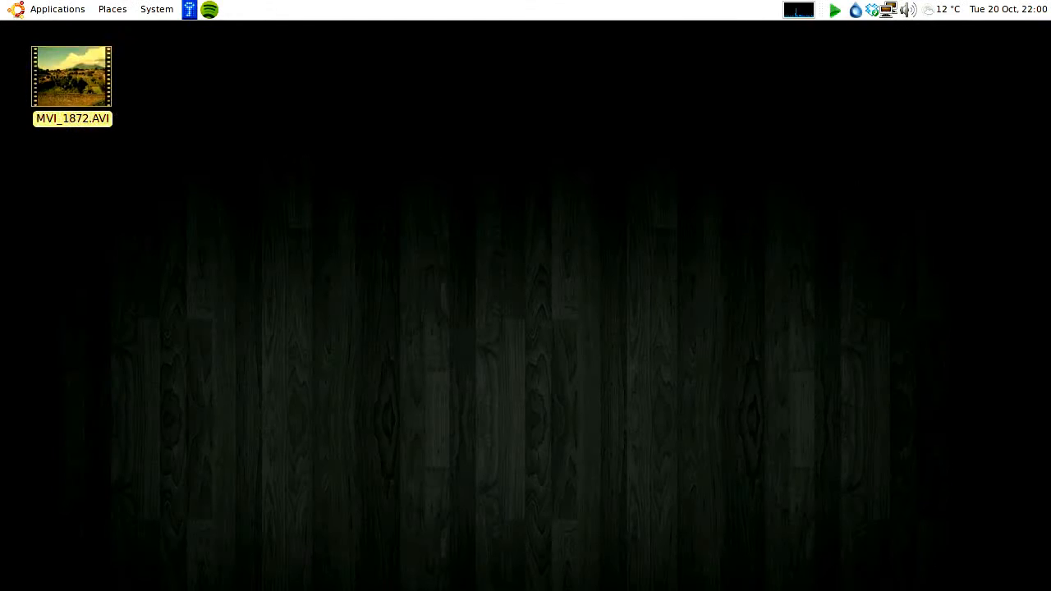
pyautogui.click(135, 89)
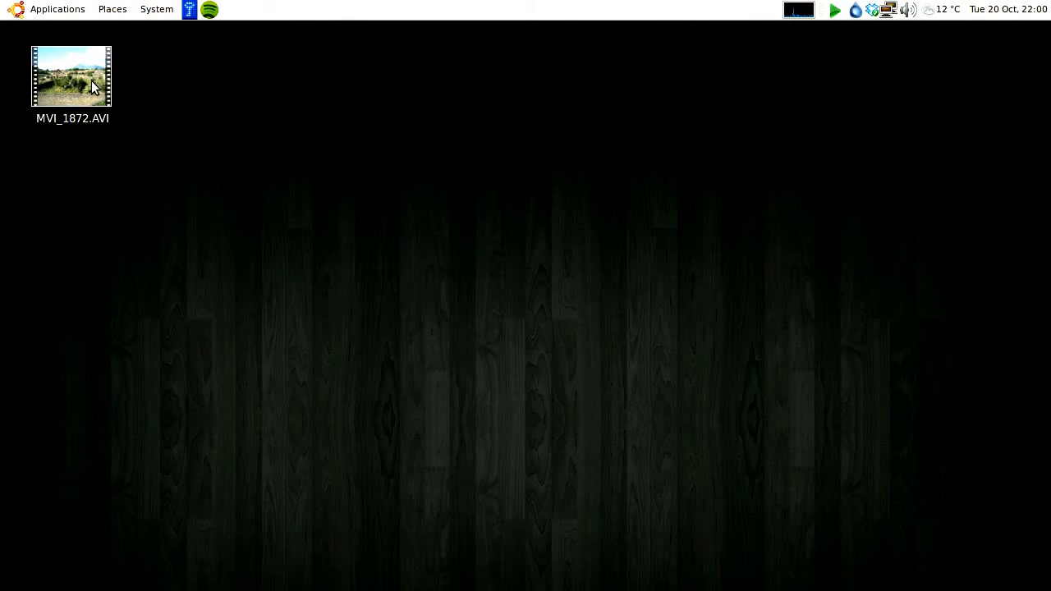
pyautogui.rightClick(91, 81)
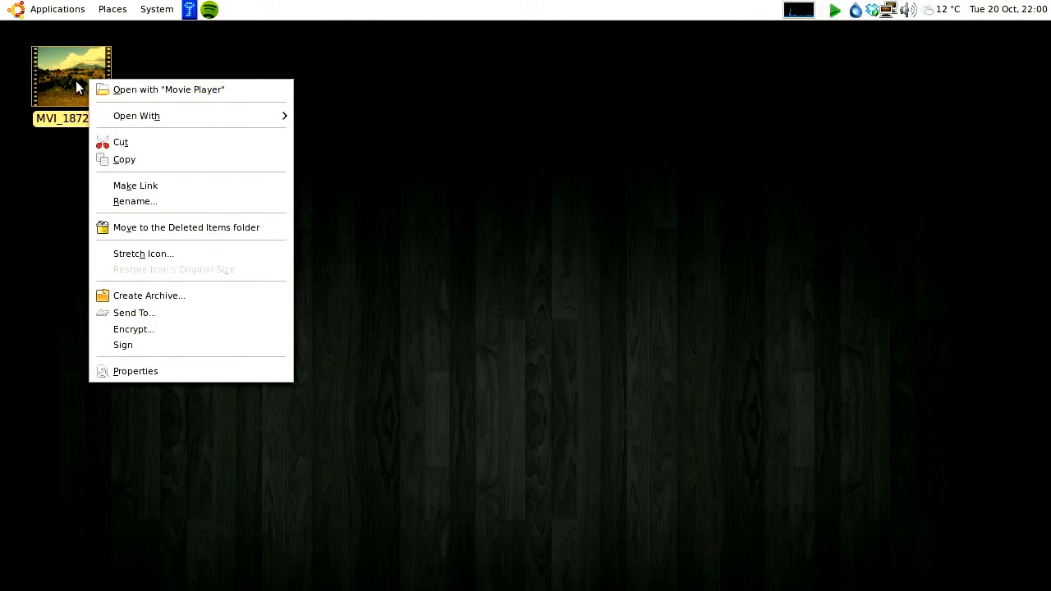
pyautogui.click(187, 372)
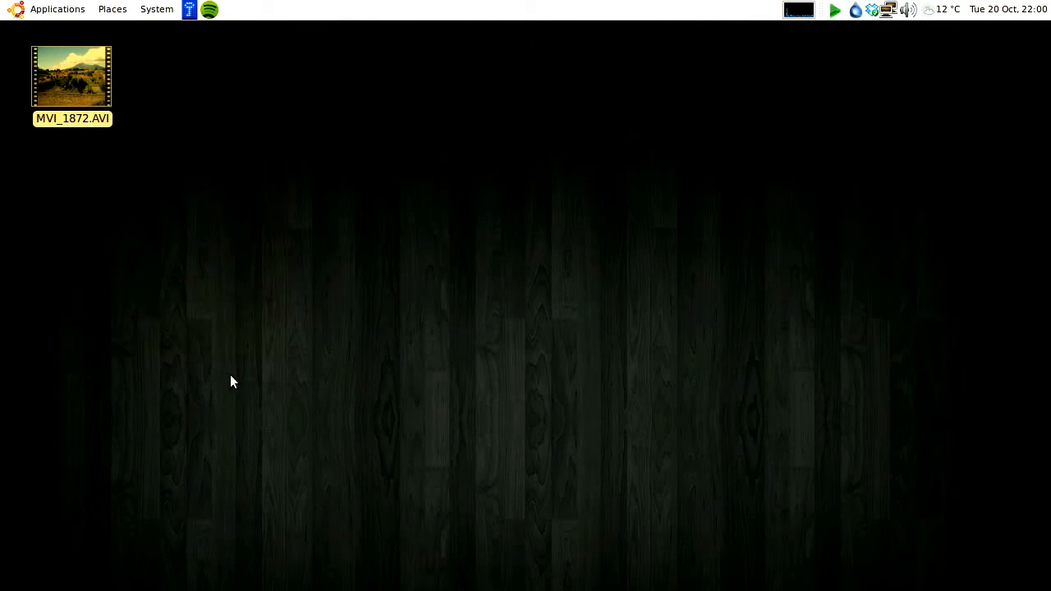
pyautogui.moveTo(440, 220); pyautogui.dragTo(266, 66)
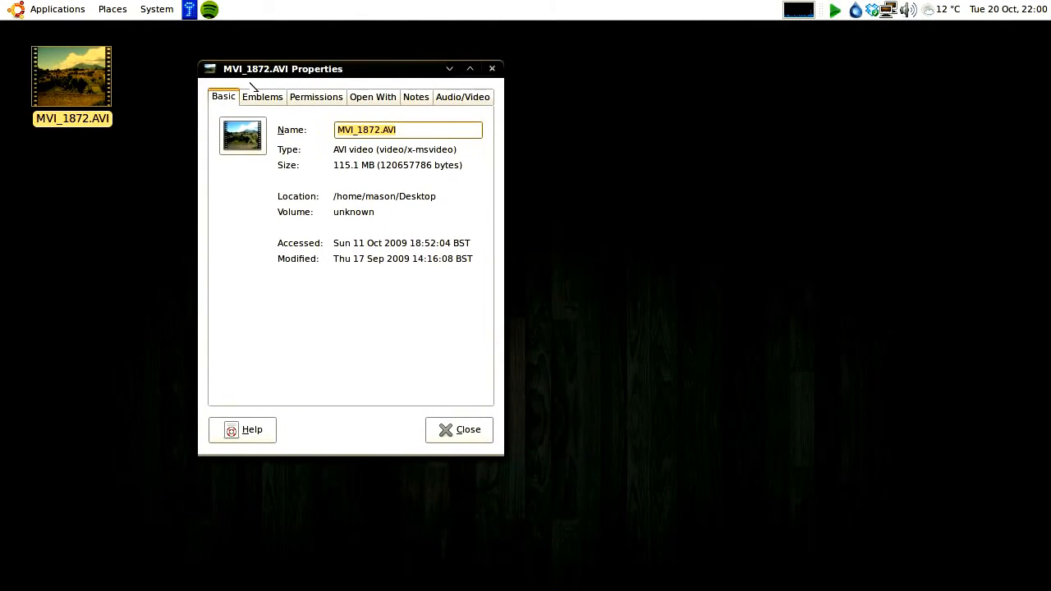
pyautogui.click(162, 189)
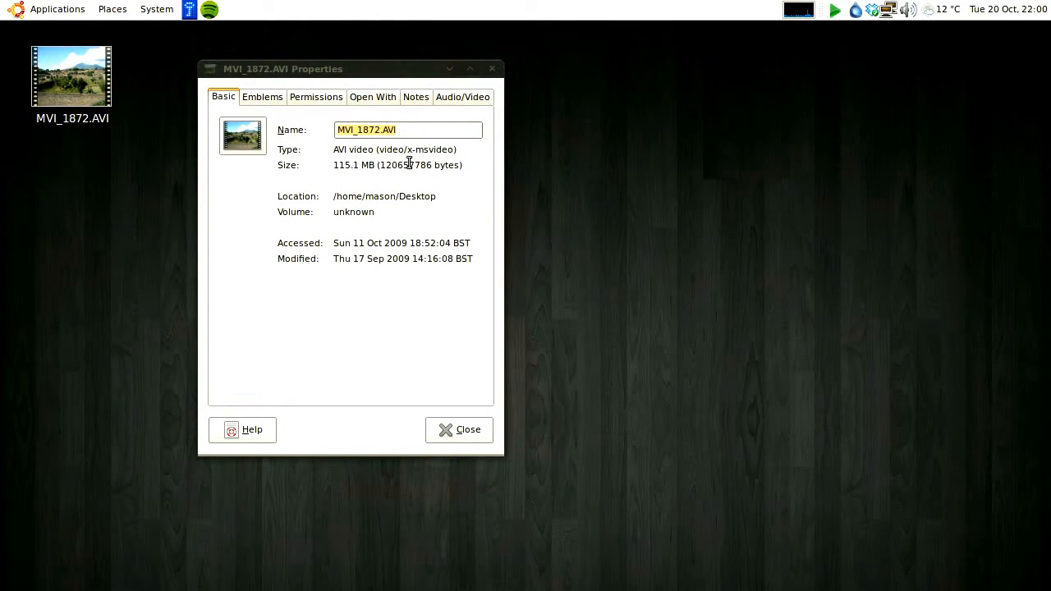
pyautogui.click(334, 165)
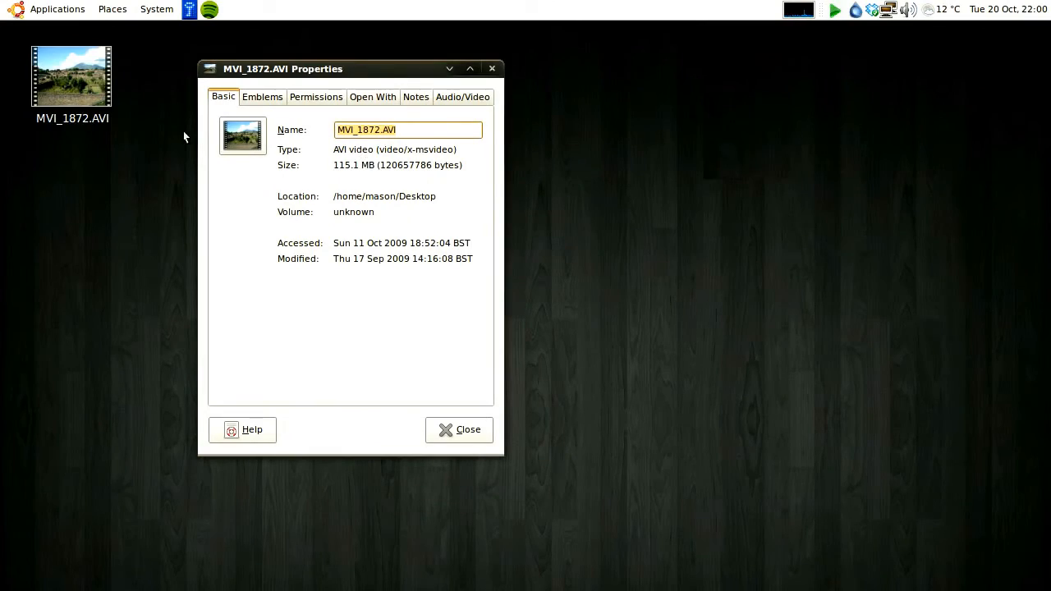
# Step: Play MVI_1872.AVI in Movie Player, lower the playback volume, and close the player
pyautogui.click(91, 98)
pyautogui.doubleClick(91, 99)
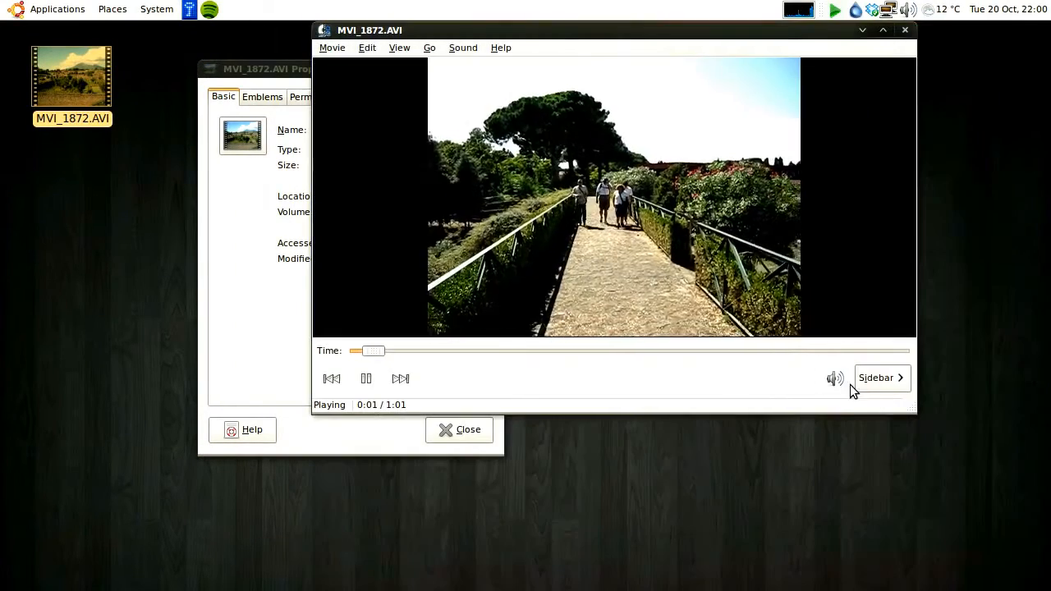
pyautogui.click(837, 379)
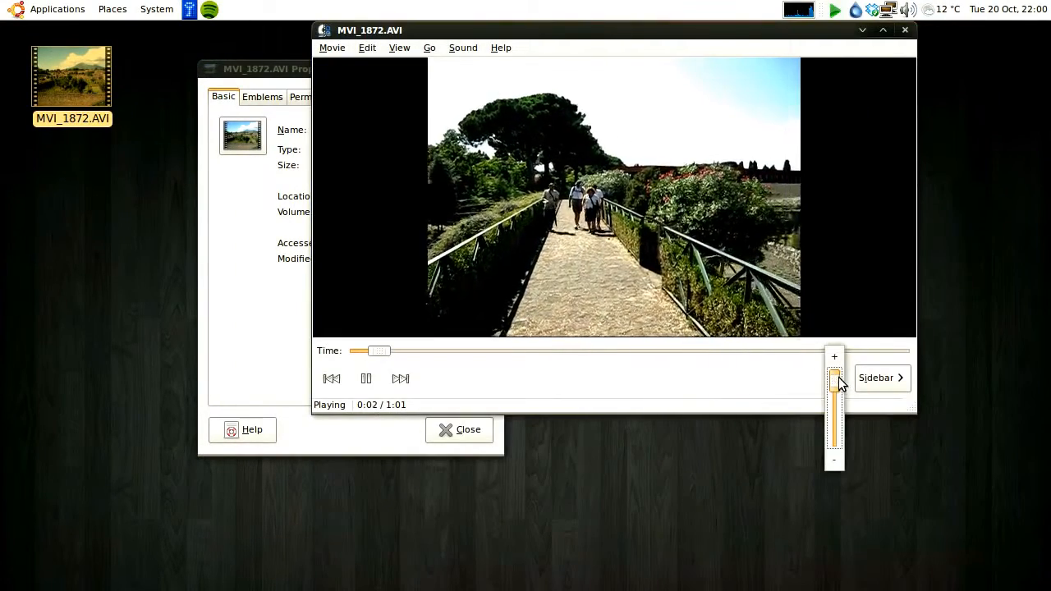
pyautogui.moveTo(840, 439); pyautogui.dragTo(838, 421)
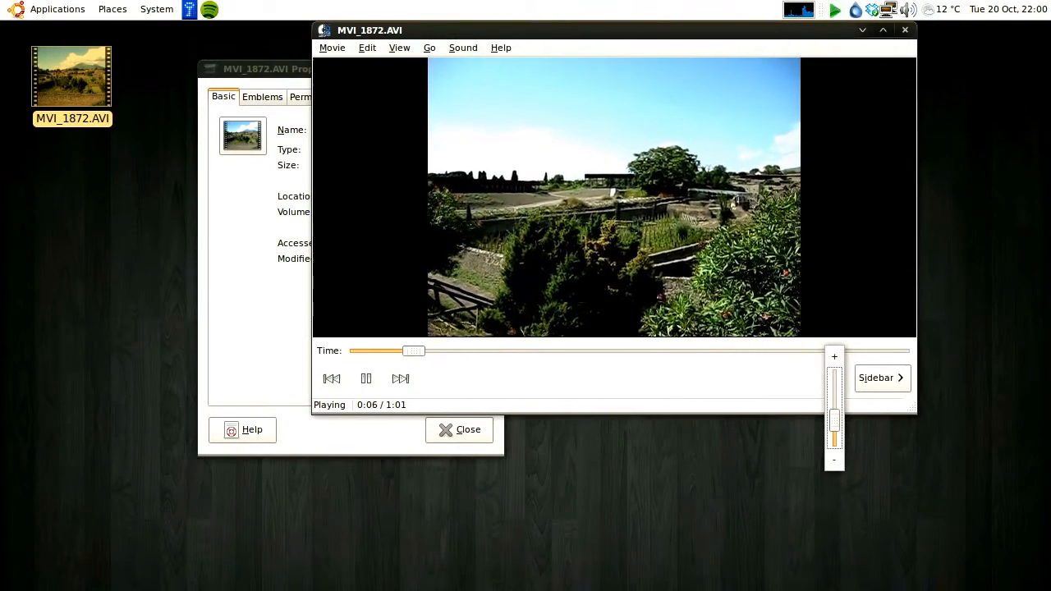
pyautogui.click(902, 33)
pyautogui.click(902, 33)
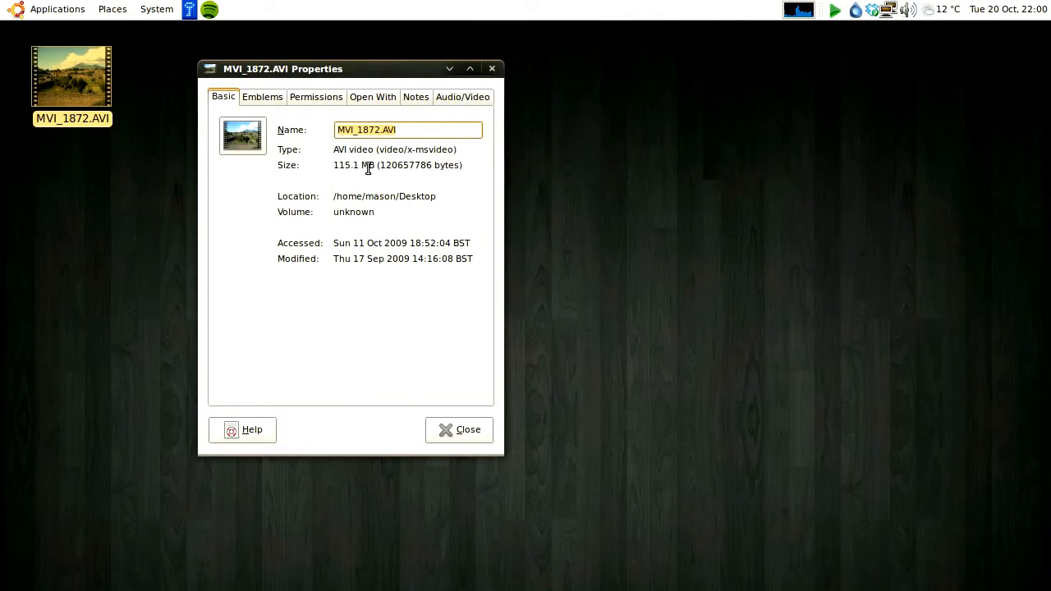
# Step: Reposition the MVI_1872.AVI Properties window for another look at the file details, and close it
pyautogui.moveTo(322, 70); pyautogui.dragTo(394, 70)
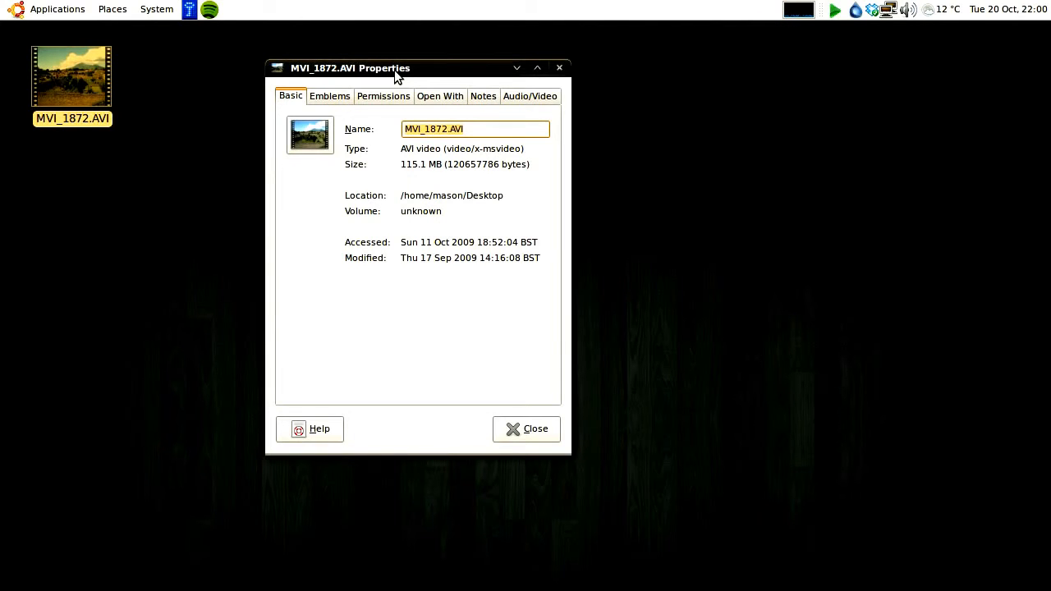
pyautogui.click(531, 436)
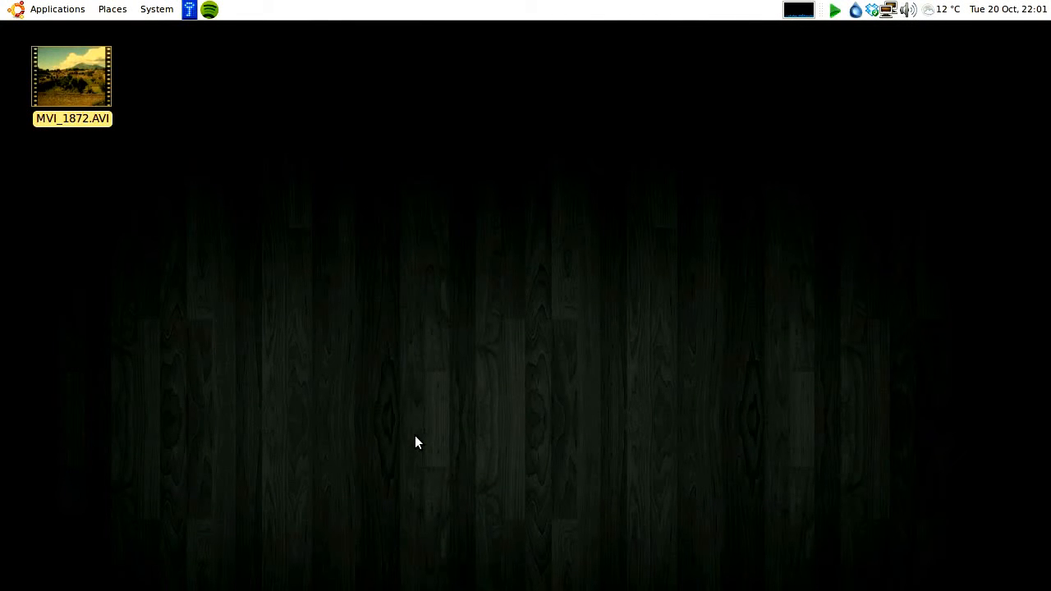
pyautogui.click(104, 144)
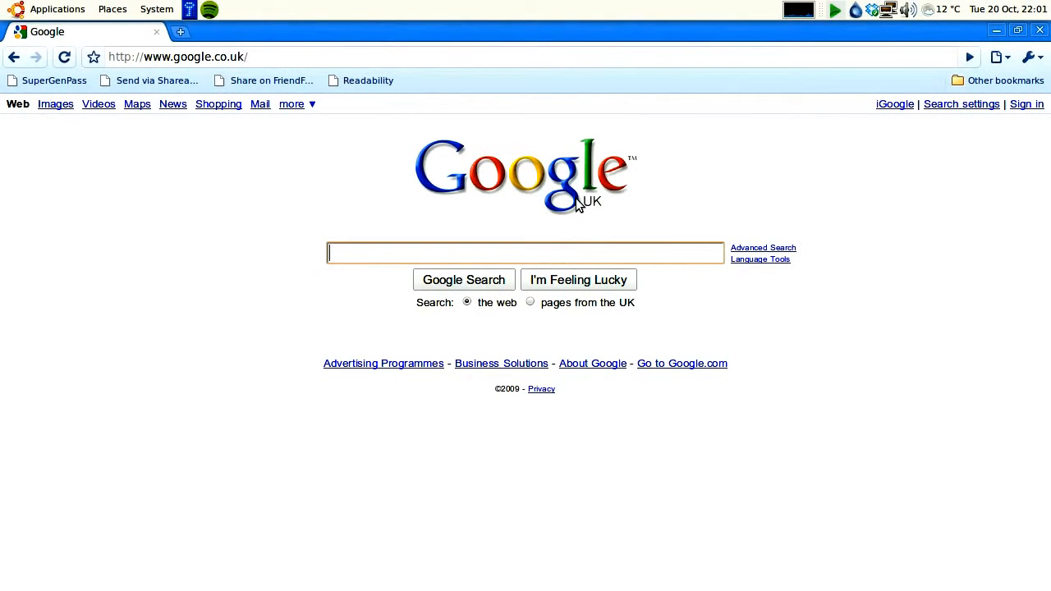
# Step: Search Google for "handbrake video" in the web browser
pyautogui.write('han')
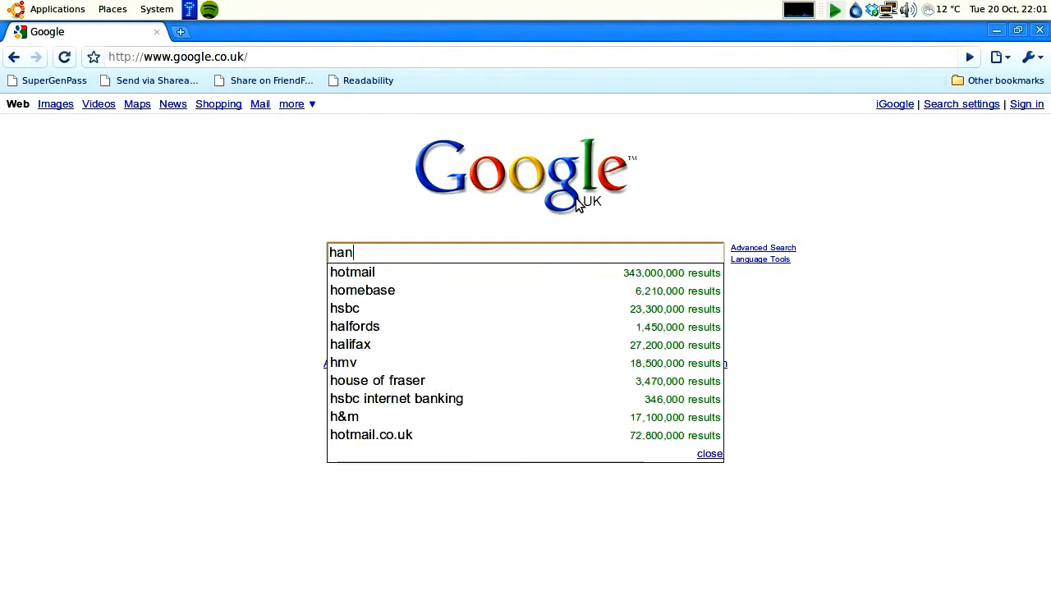
pyautogui.write('dbr')
pyautogui.press('Down')
pyautogui.write('video')
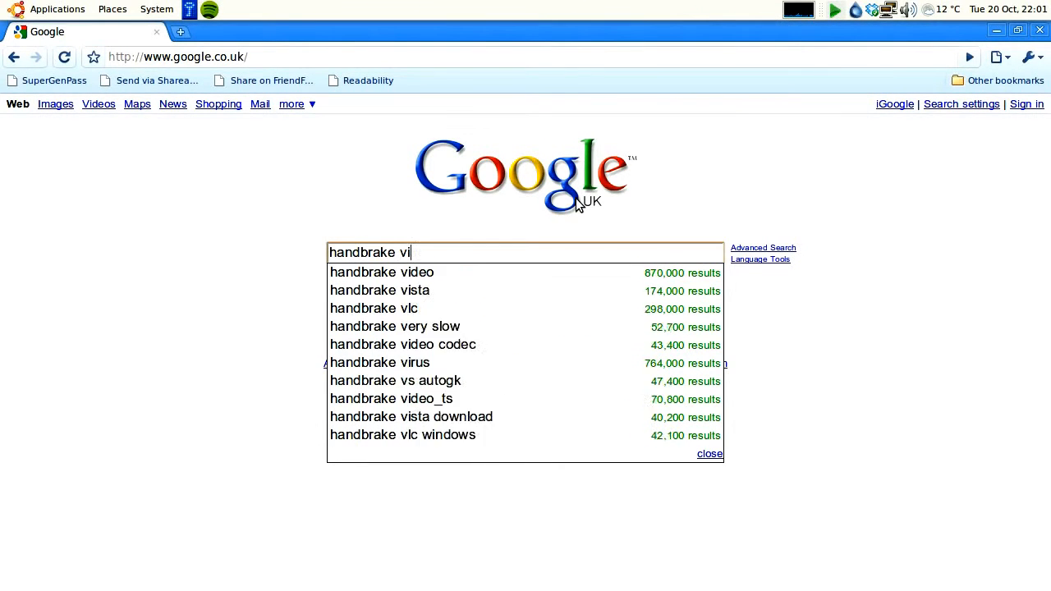
pyautogui.press('Return')
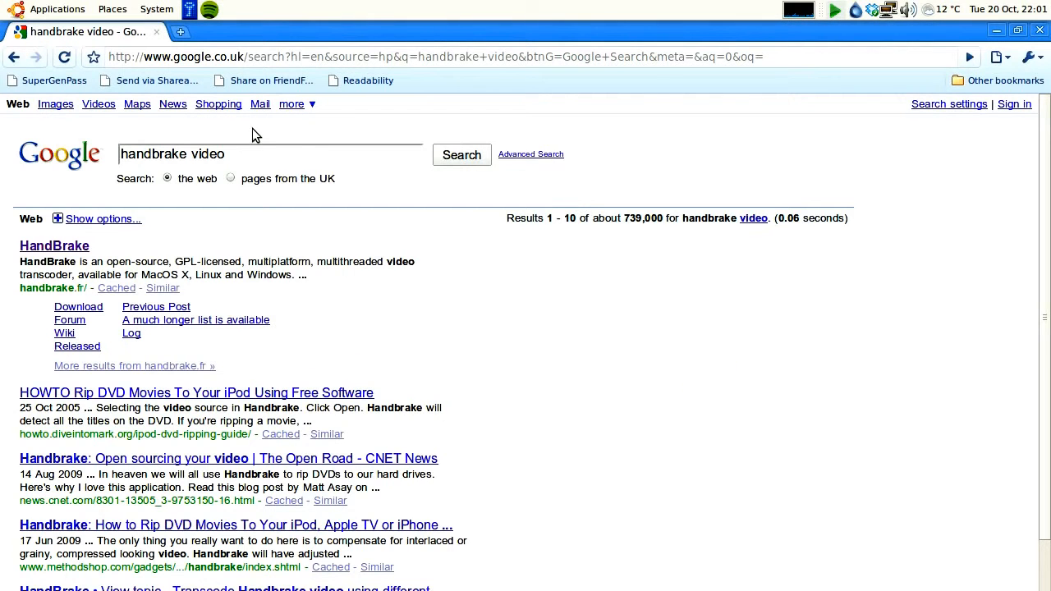
# Step: Open the HandBrake website from the search results and view the Windows and Linux entries on its download page
pyautogui.click(57, 248)
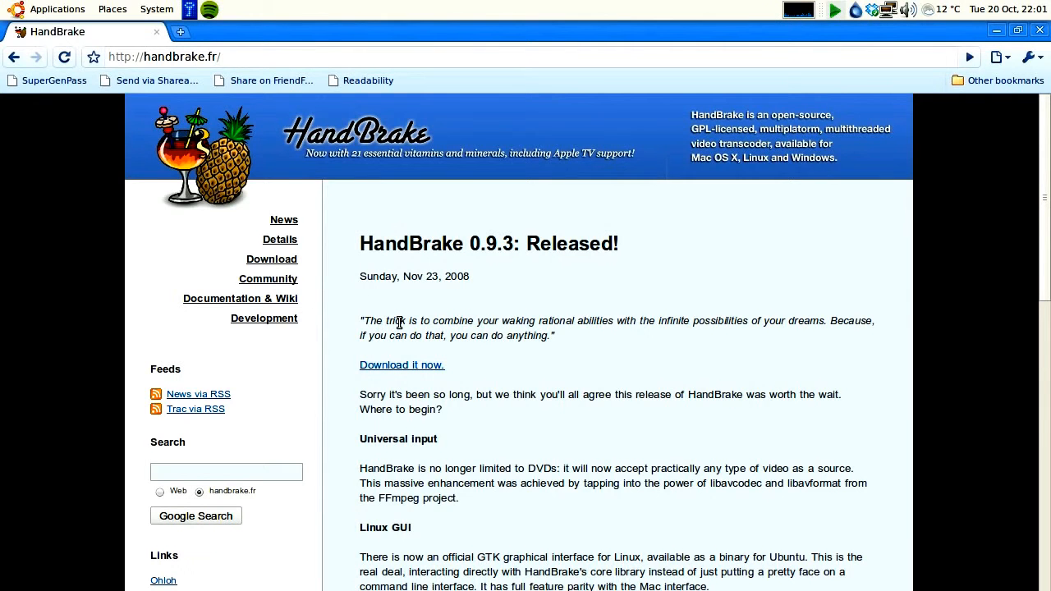
pyautogui.click(283, 263)
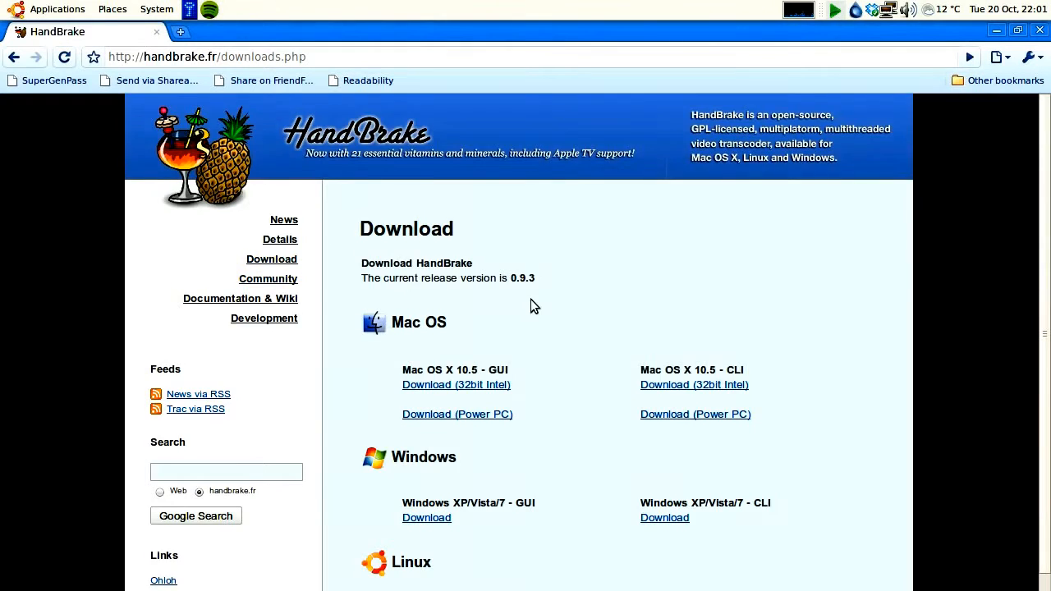
pyautogui.scroll(-3, 530, 299)
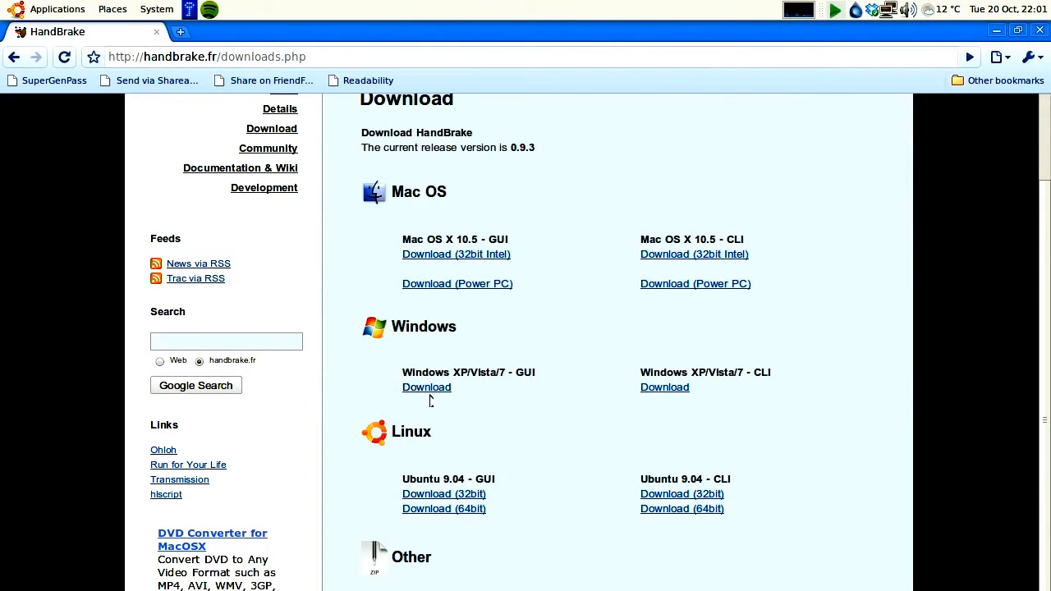
# Step: Highlight the GUI label of the Windows XP/Vista/7 download and close the browser window
pyautogui.moveTo(513, 372)
pyautogui.mouseDown()
pyautogui.moveTo(538, 374)
pyautogui.moveTo(513, 374)
pyautogui.mouseUp()
pyautogui.click(513, 372)
pyautogui.click(539, 372)
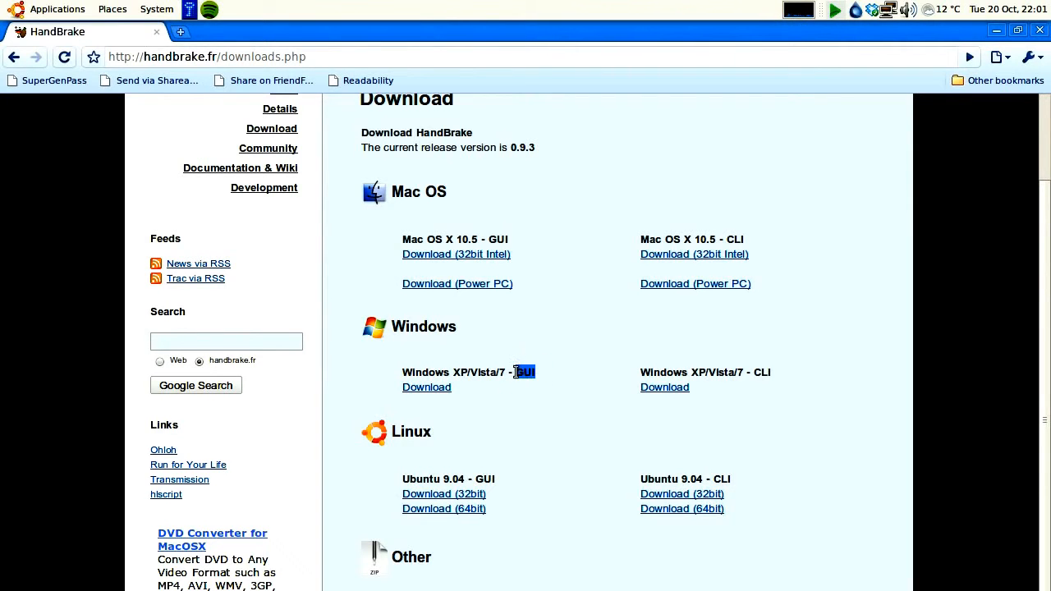
pyautogui.click(440, 389)
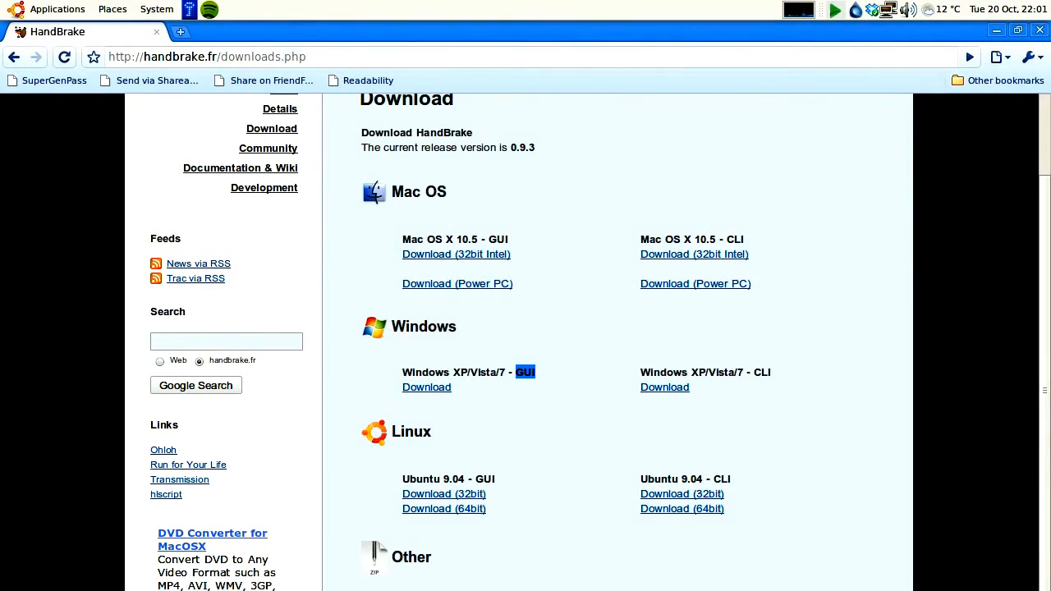
pyautogui.click(1039, 30)
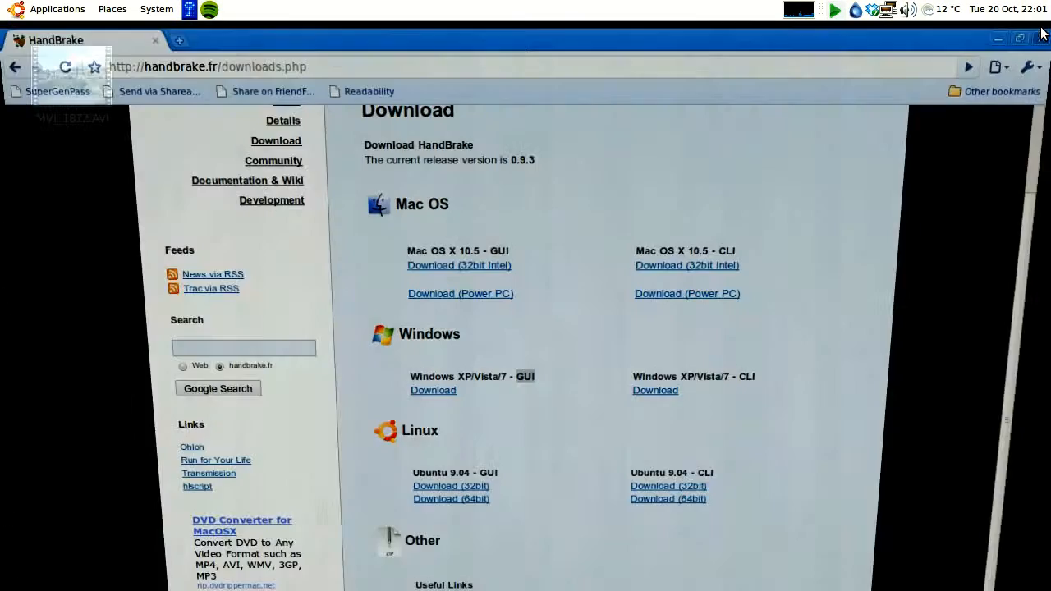
pyautogui.click(58, 9)
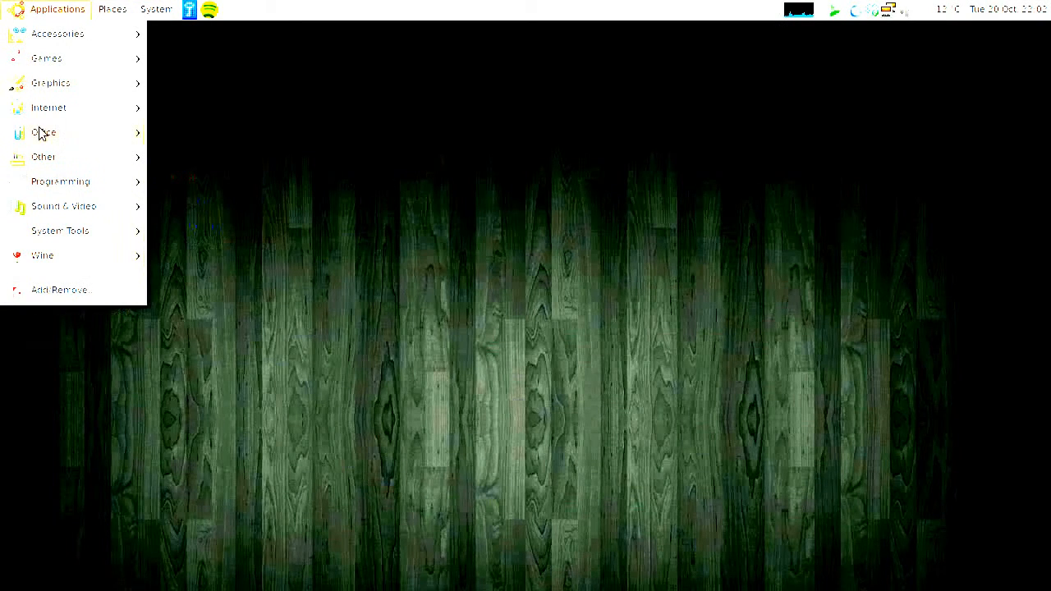
pyautogui.moveTo(64, 227)
pyautogui.click(51, 10)
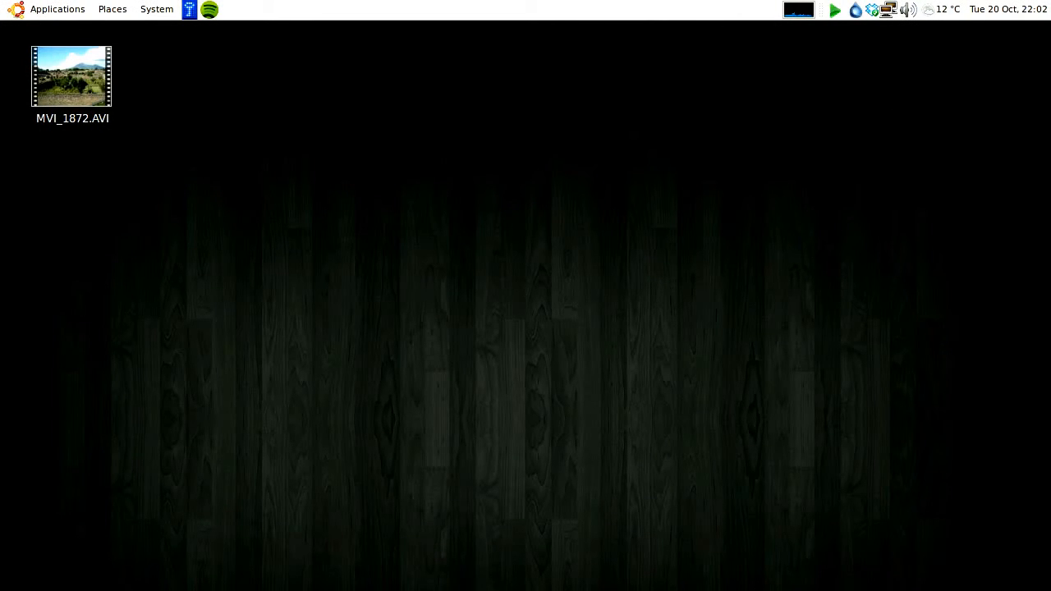
# Step: Launch HandBrake and decline to reload the unfinished job from the saved queue
pyautogui.click(56, 9)
pyautogui.moveTo(57, 106)
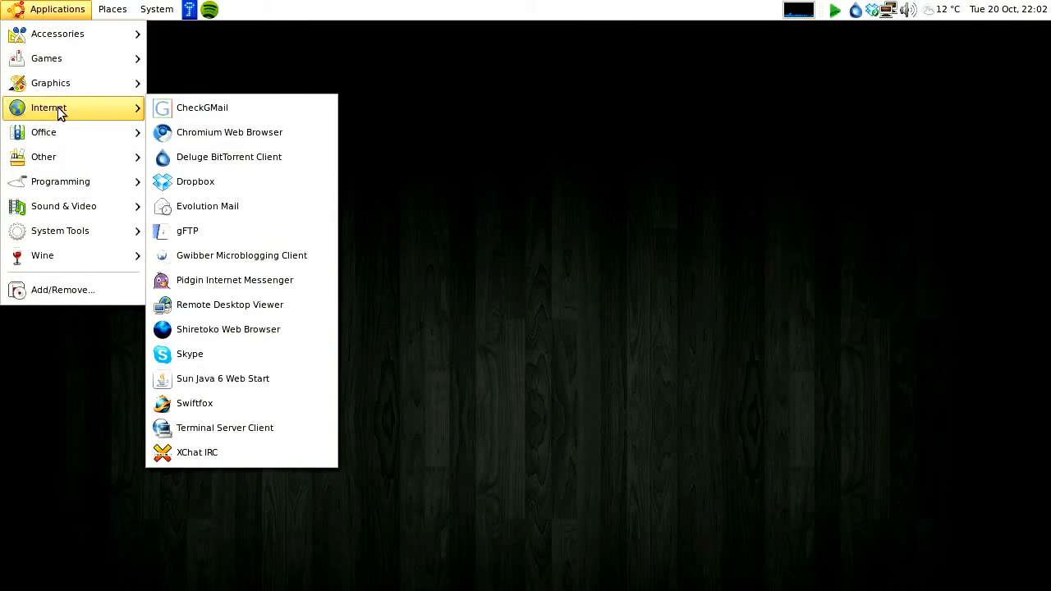
pyautogui.moveTo(63, 209)
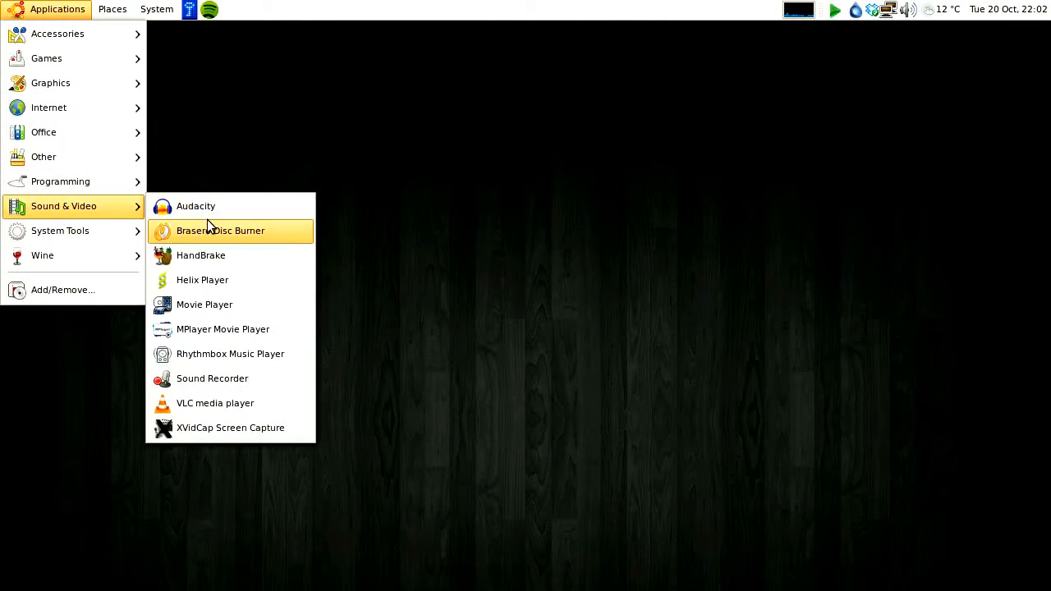
pyautogui.click(227, 250)
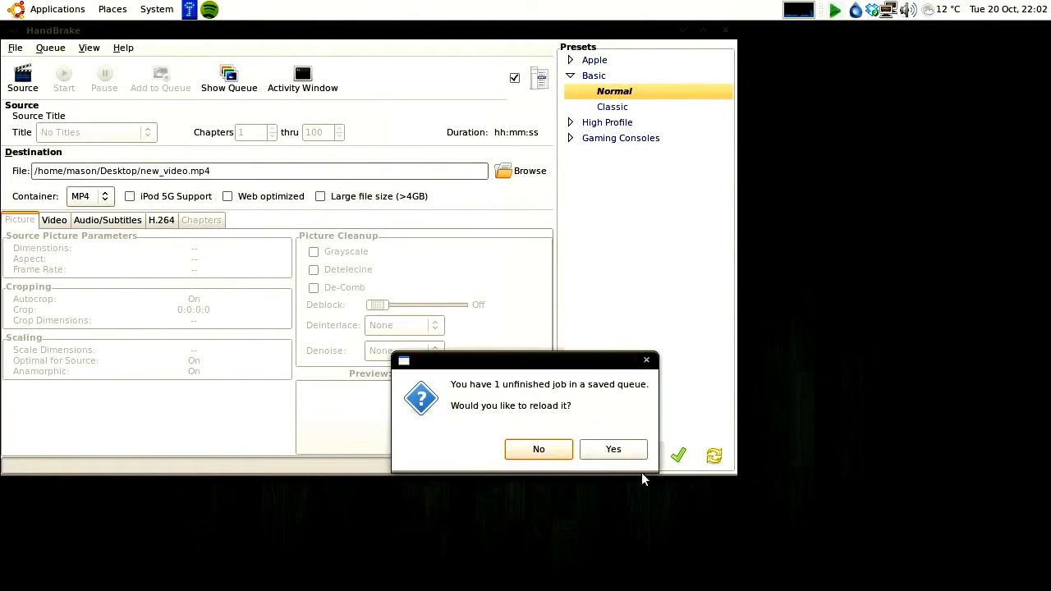
pyautogui.click(556, 452)
# Step: Move the HandBrake window clear of the desktop video file and empty the destination file path
pyautogui.moveTo(244, 38); pyautogui.dragTo(391, 76)
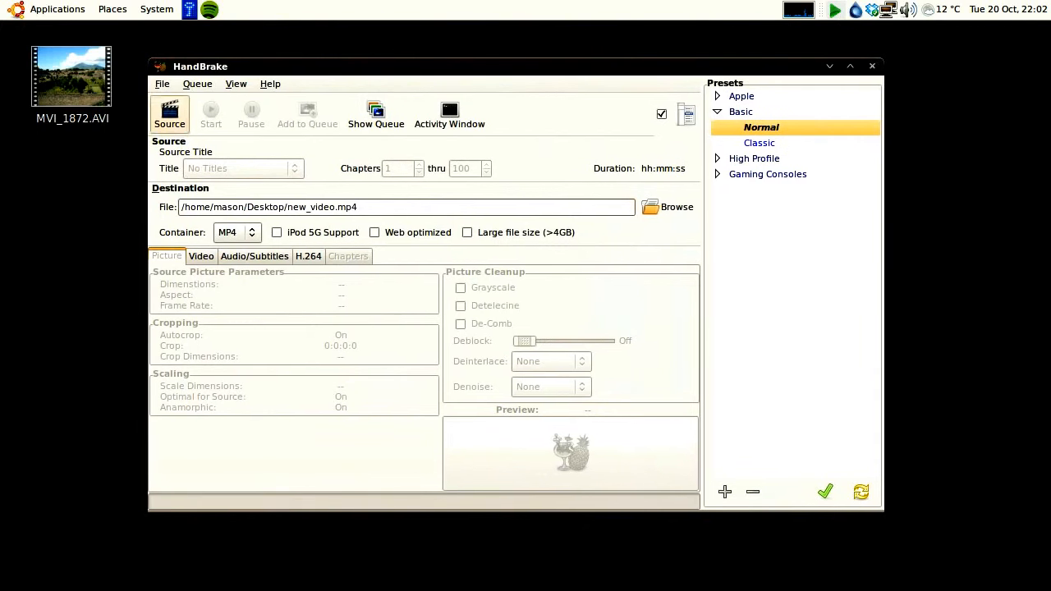
pyautogui.press('BackSpace')
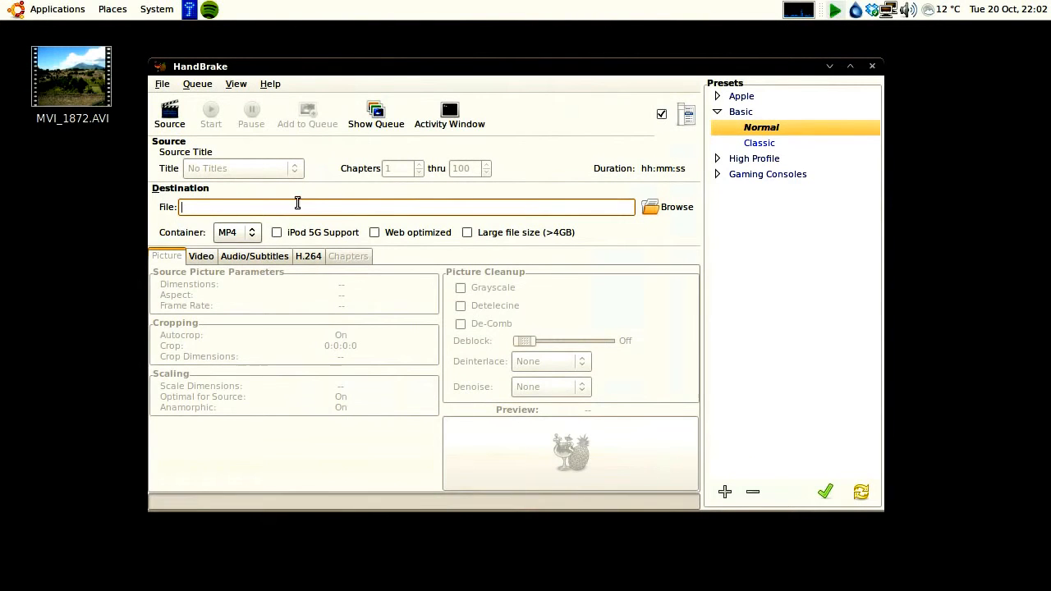
pyautogui.moveTo(413, 78); pyautogui.dragTo(445, 88)
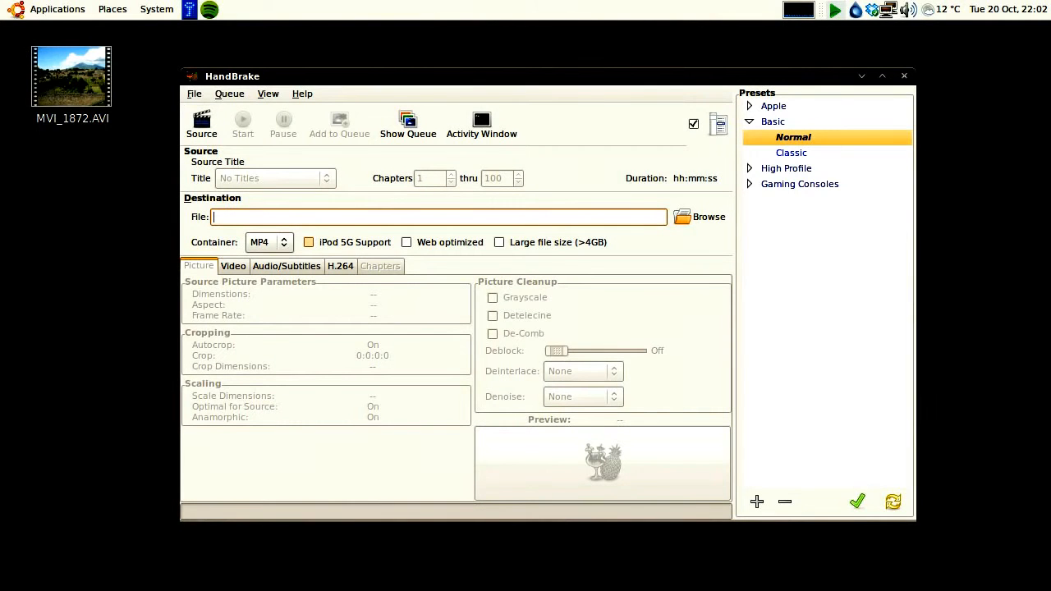
# Step: Load MVI_1872.AVI from the Desktop folder as the source video
pyautogui.click(211, 133)
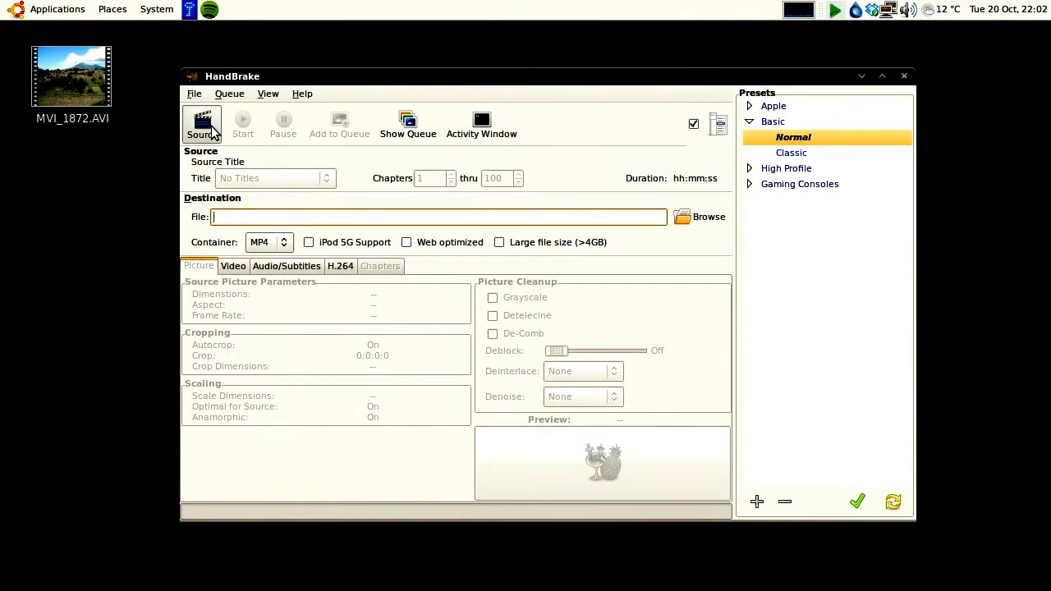
pyautogui.moveTo(300, 170); pyautogui.dragTo(270, 60)
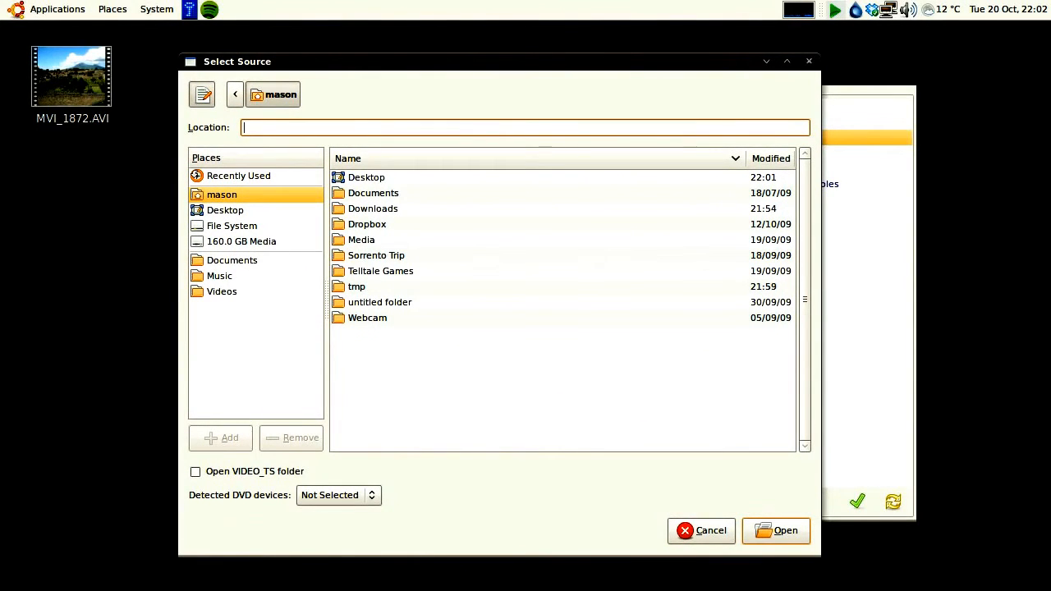
pyautogui.click(269, 211)
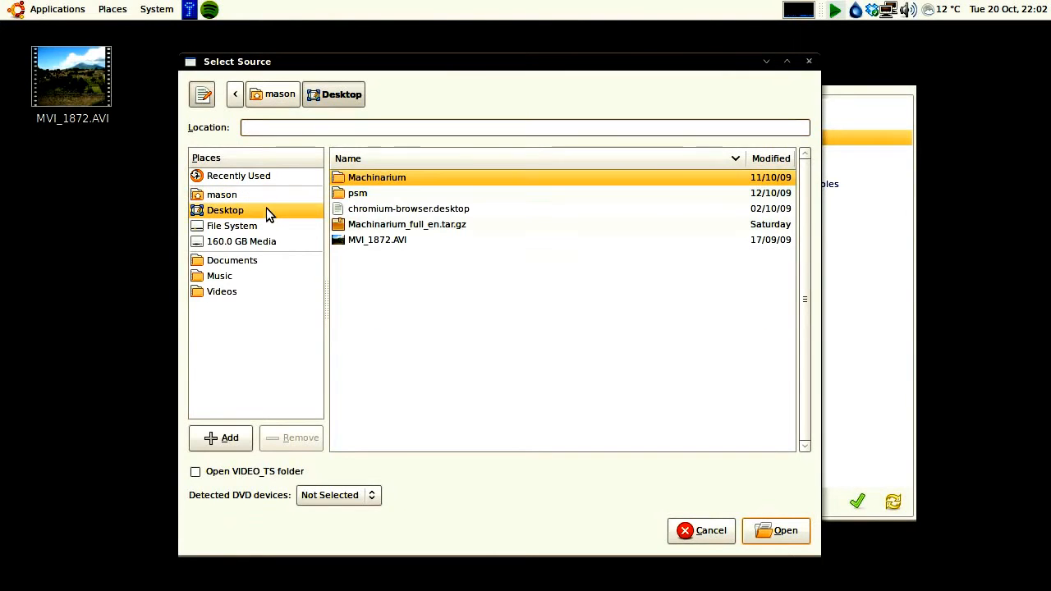
pyautogui.click(396, 241)
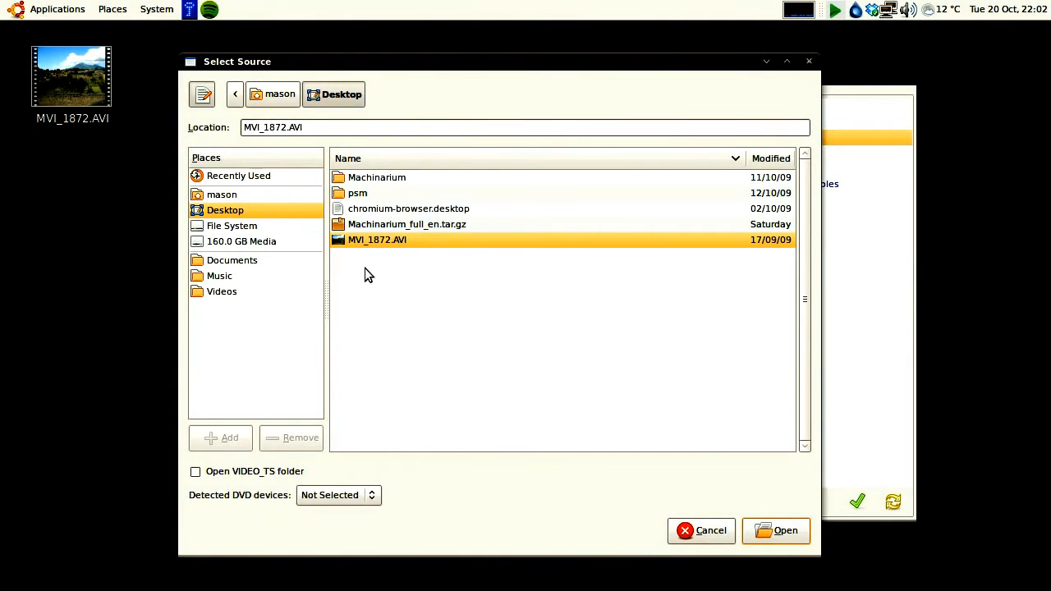
pyautogui.click(775, 533)
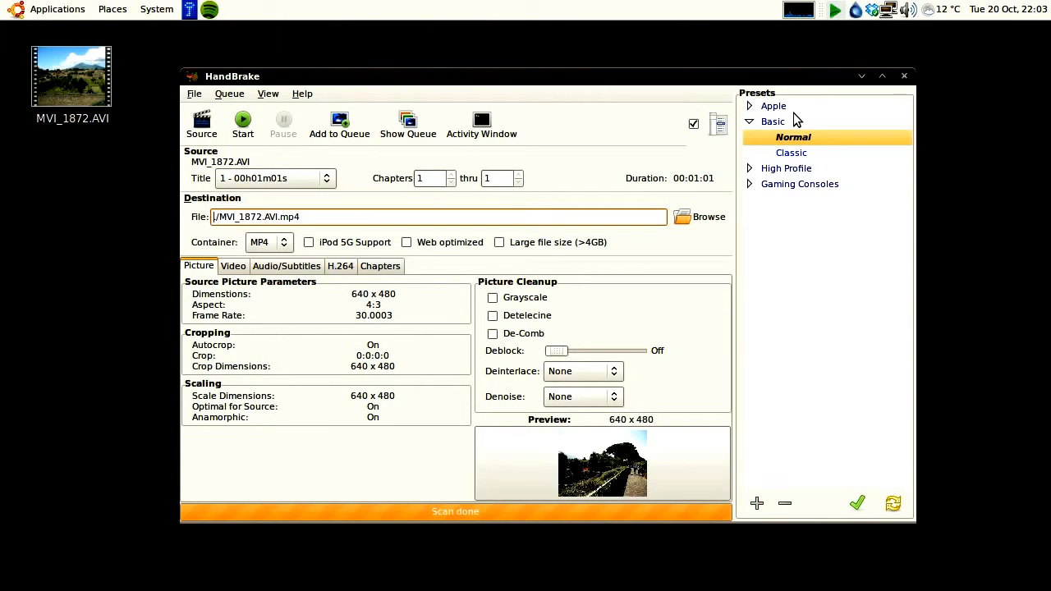
# Step: View the presets in the Gaming Consoles and Apple groups, collapsing each group again
pyautogui.click(751, 185)
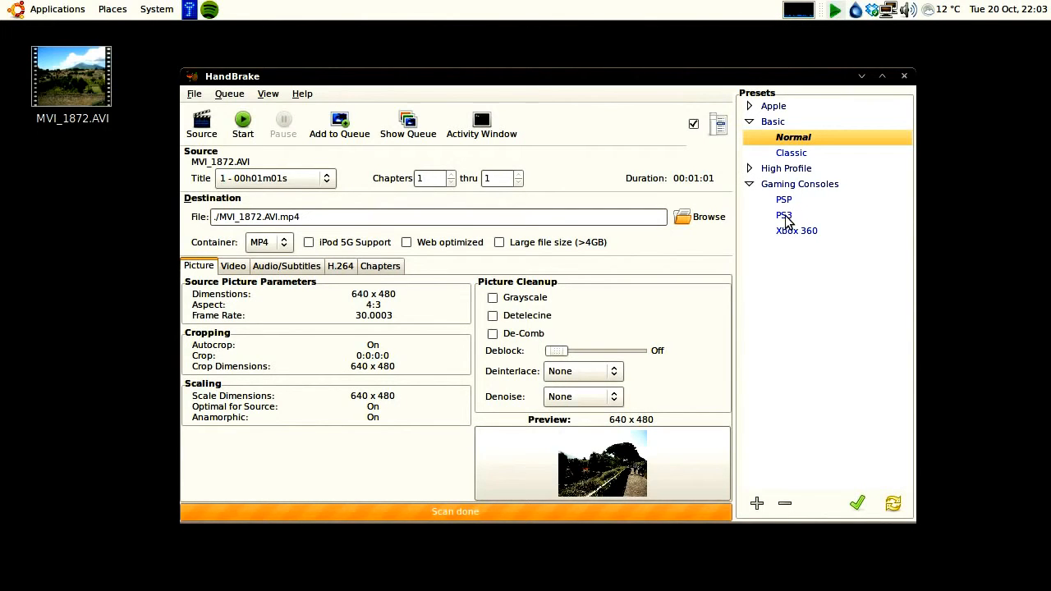
pyautogui.click(748, 184)
pyautogui.click(748, 106)
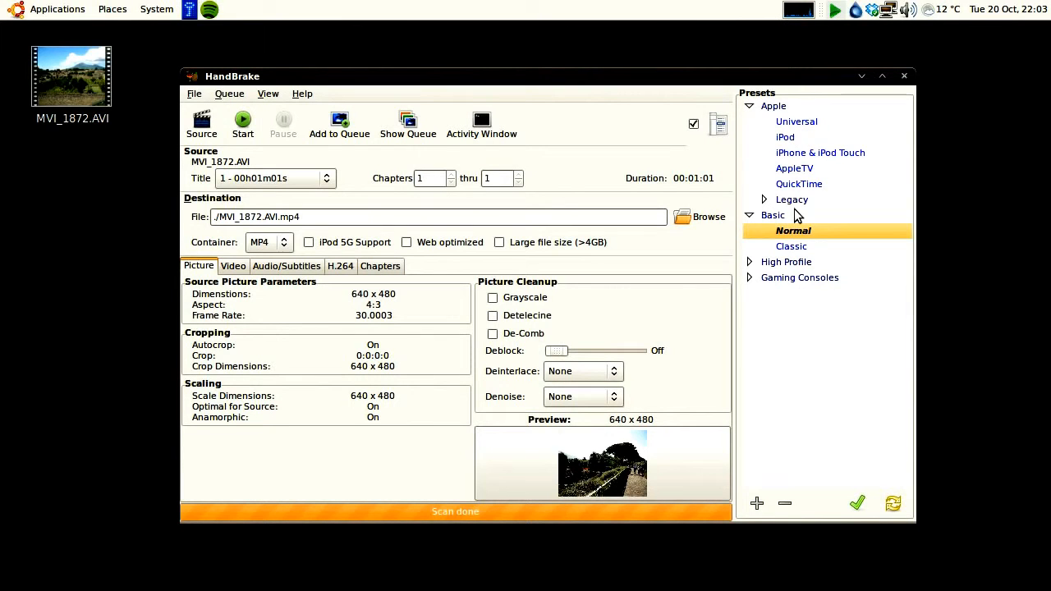
pyautogui.click(748, 106)
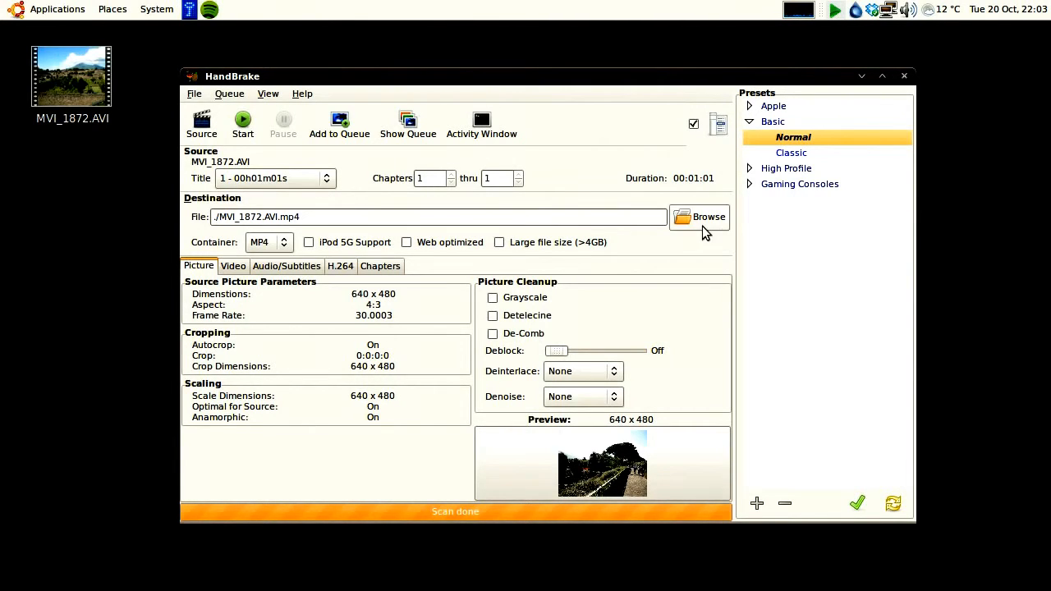
# Step: Set the destination to smaller_video.mp4 in the Desktop folder and start the encoding
pyautogui.click(726, 230)
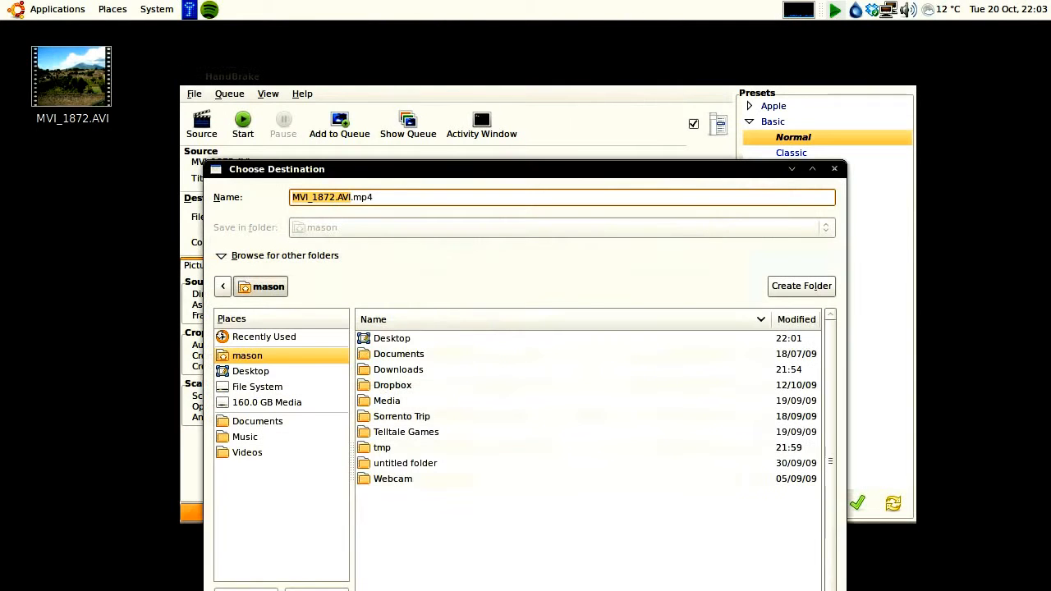
pyautogui.doubleClick(402, 344)
pyautogui.moveTo(351, 197); pyautogui.dragTo(197, 191)
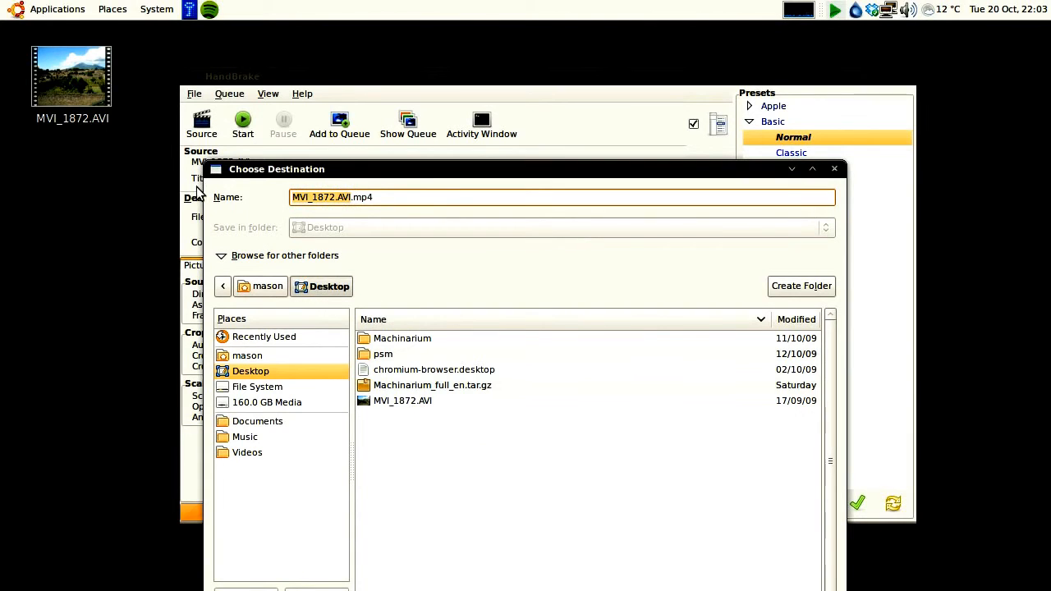
pyautogui.write('smaller_')
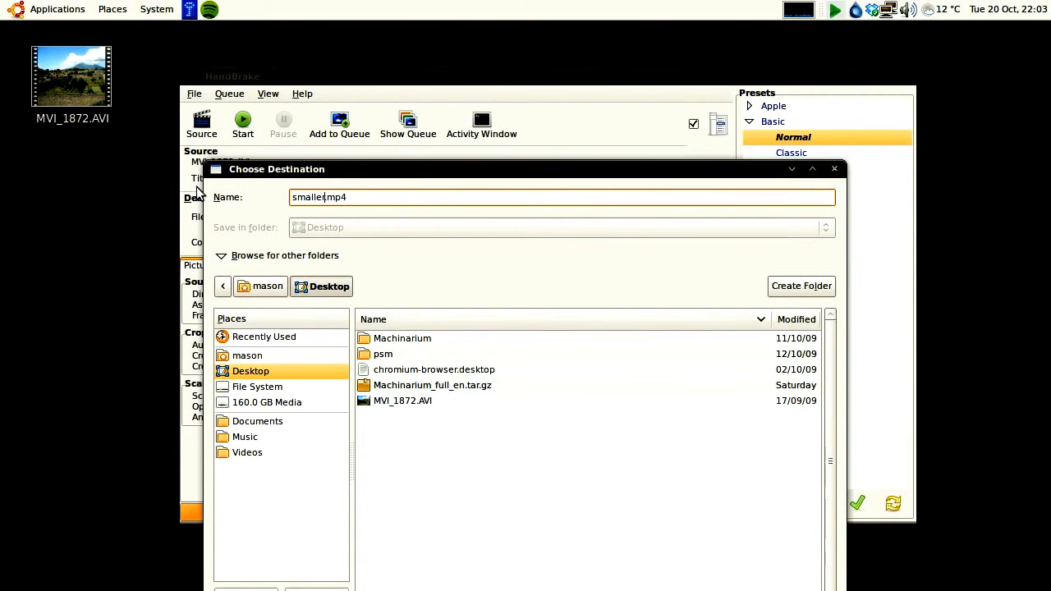
pyautogui.write('video')
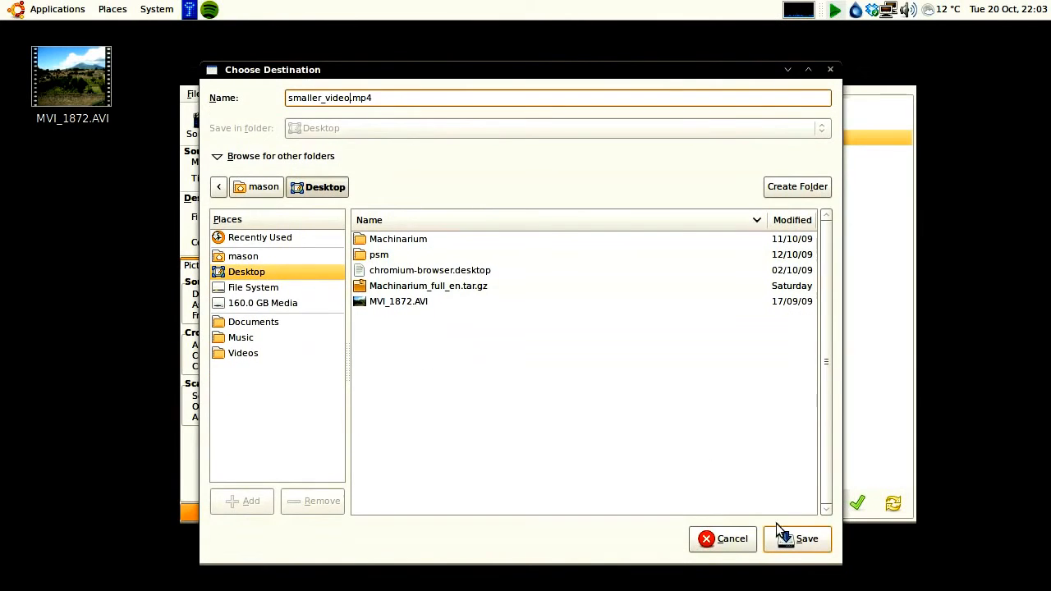
pyautogui.click(798, 540)
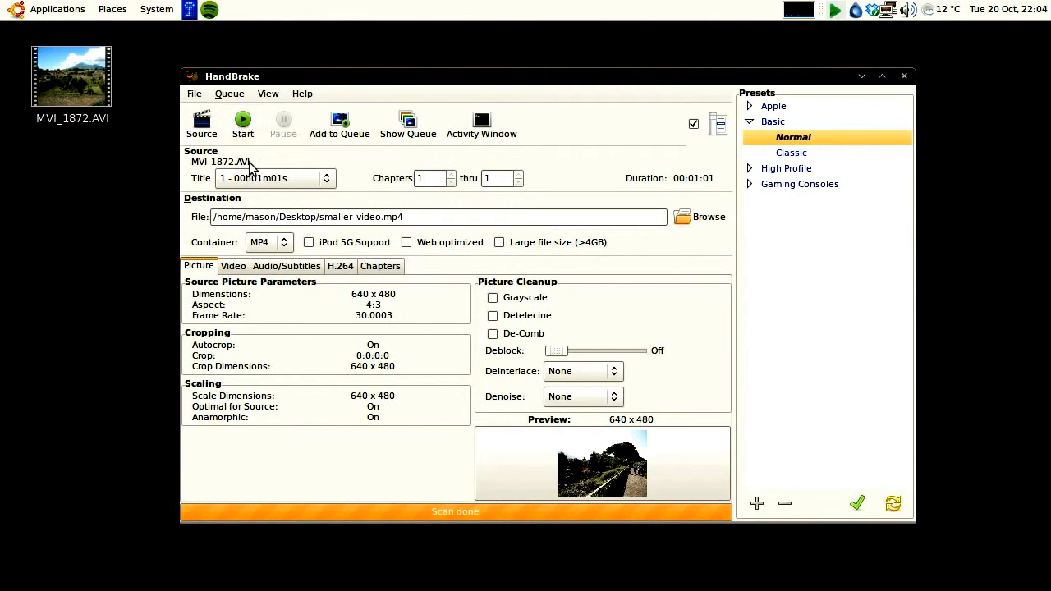
pyautogui.click(244, 127)
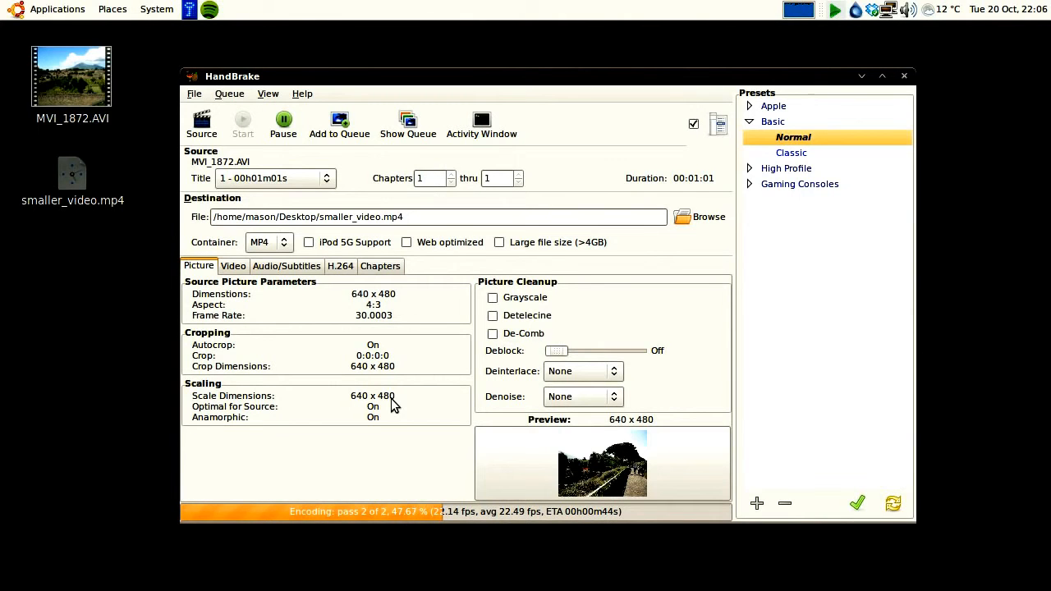
# Step: Examine the file size and type in the properties of MVI_1872.AVI on the desktop, and close the properties
pyautogui.click(66, 91)
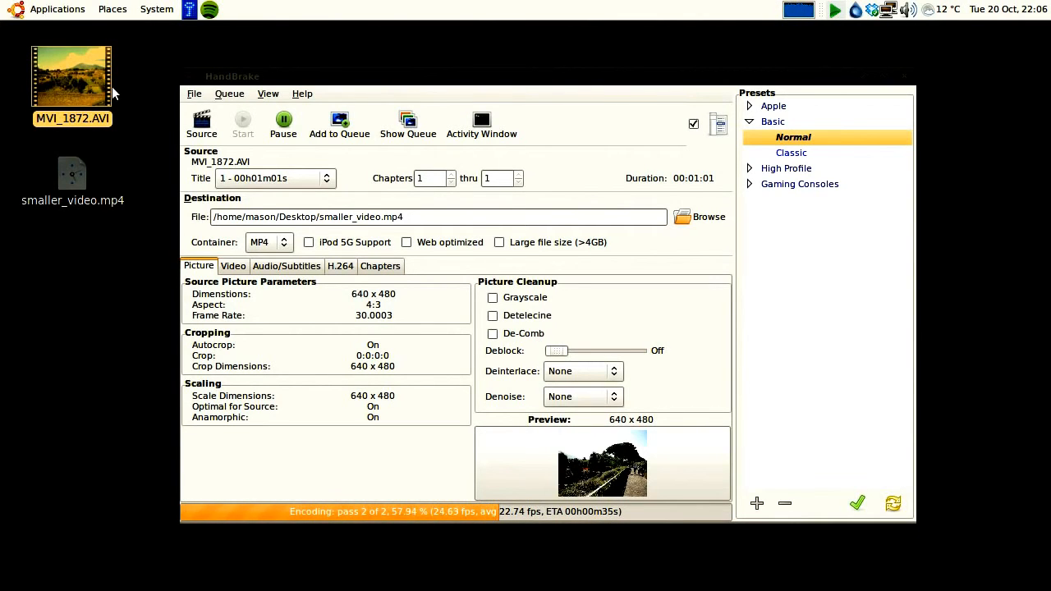
pyautogui.rightClick(90, 87)
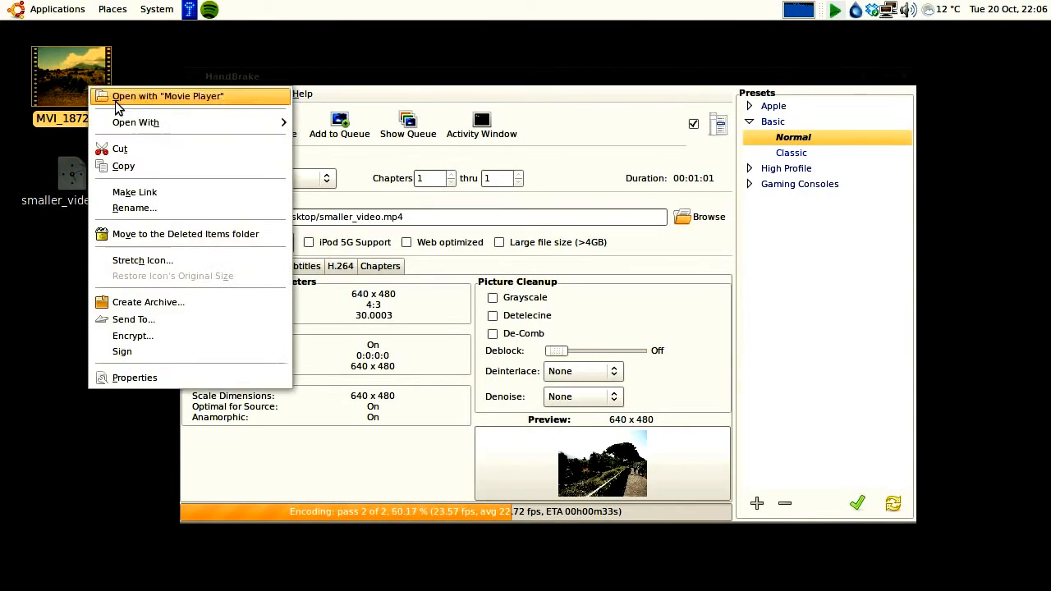
pyautogui.click(172, 380)
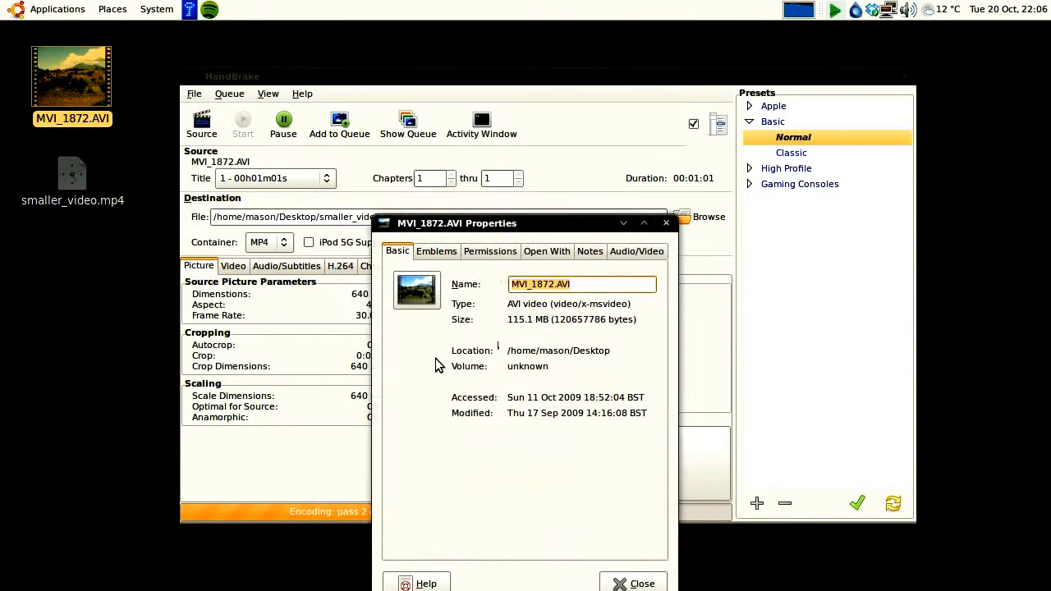
pyautogui.moveTo(493, 272); pyautogui.dragTo(506, 271)
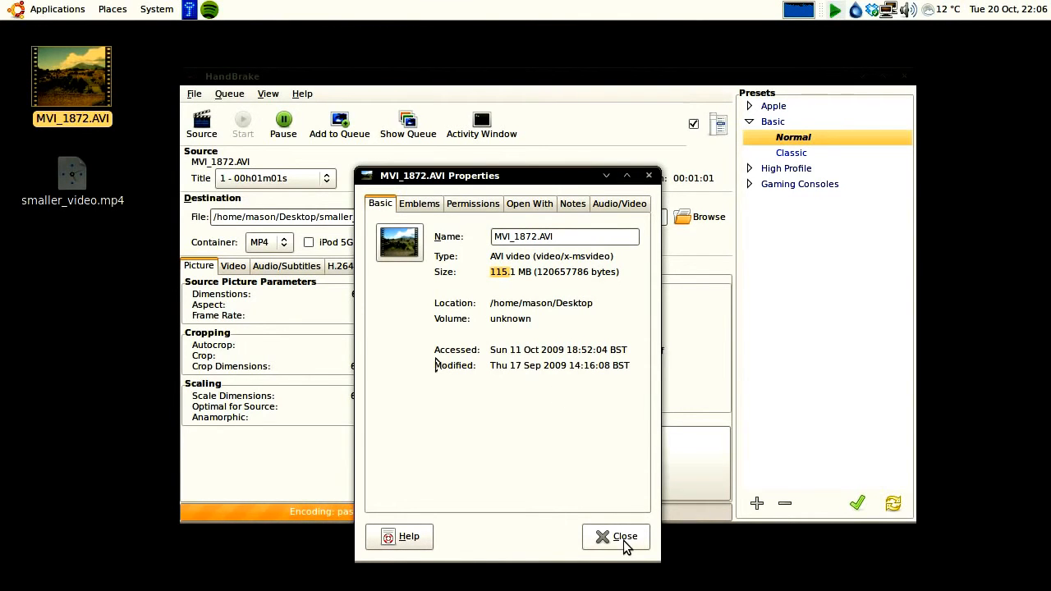
pyautogui.moveTo(568, 257); pyautogui.dragTo(598, 260)
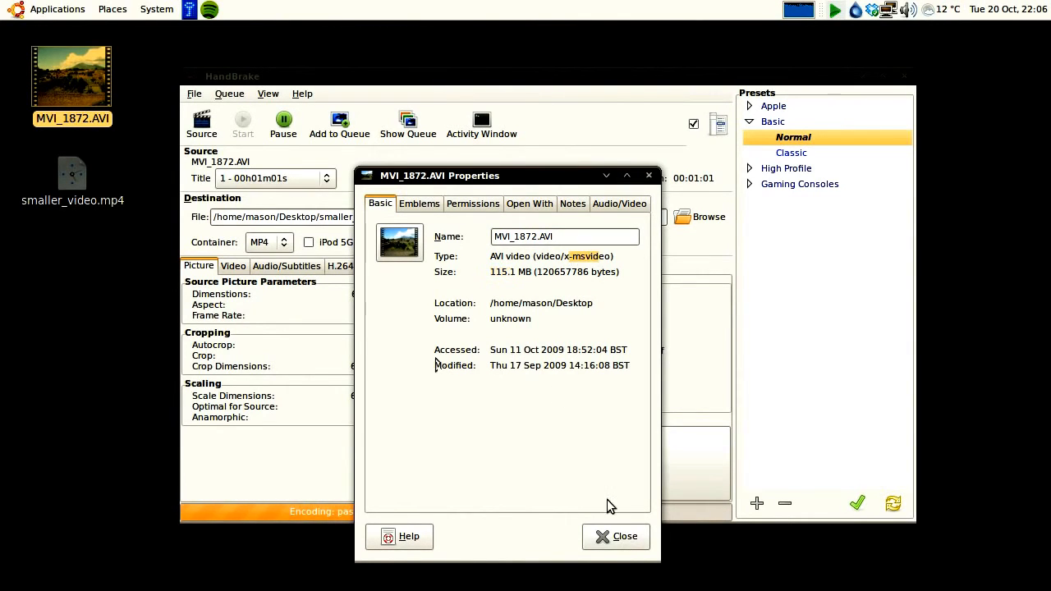
pyautogui.click(616, 536)
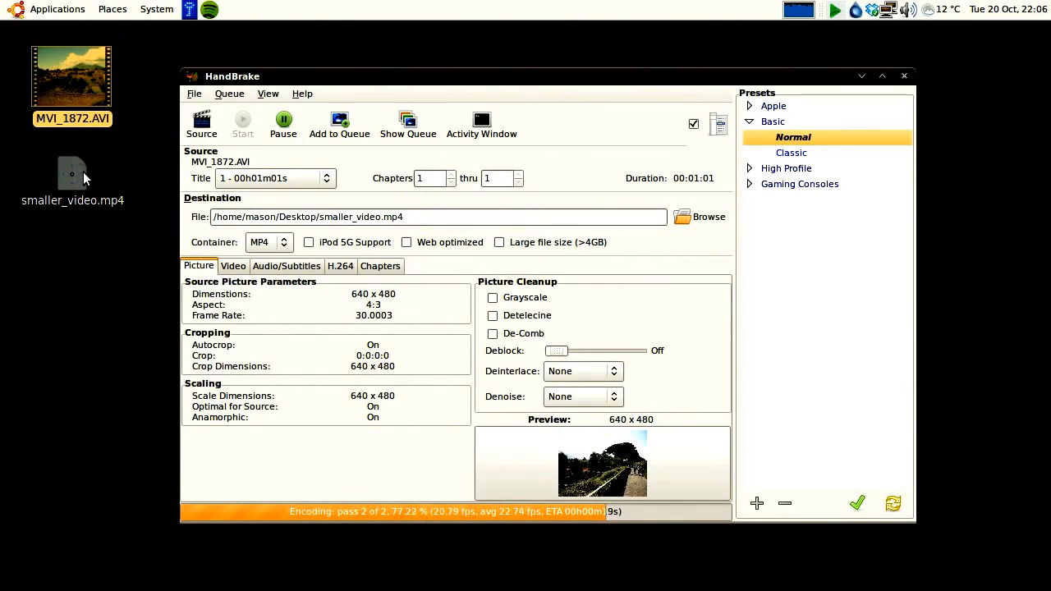
pyautogui.click(121, 209)
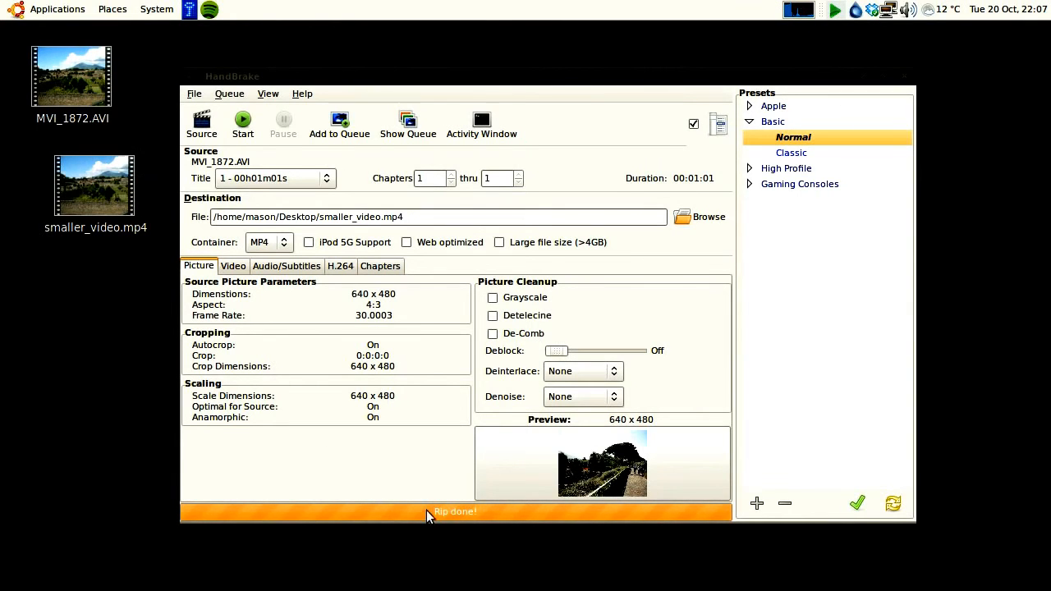
# Step: Quit HandBrake
pyautogui.click(194, 94)
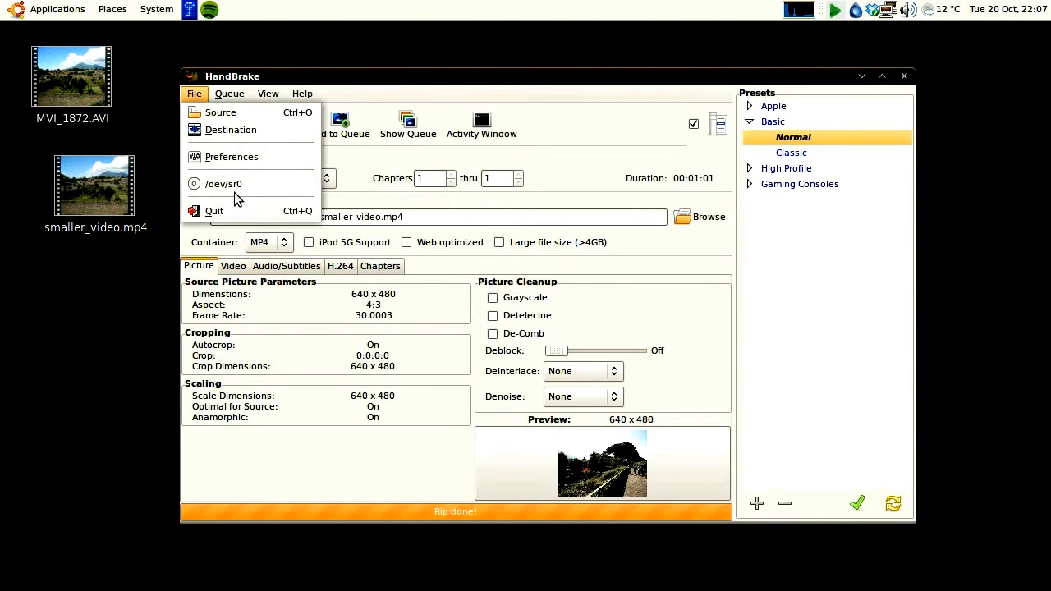
pyautogui.click(227, 211)
pyautogui.moveTo(107, 192); pyautogui.dragTo(182, 111)
# Step: Open the properties of MVI_1872.AVI and smaller_video.mp4 and place the two windows side by side
pyautogui.rightClick(100, 98)
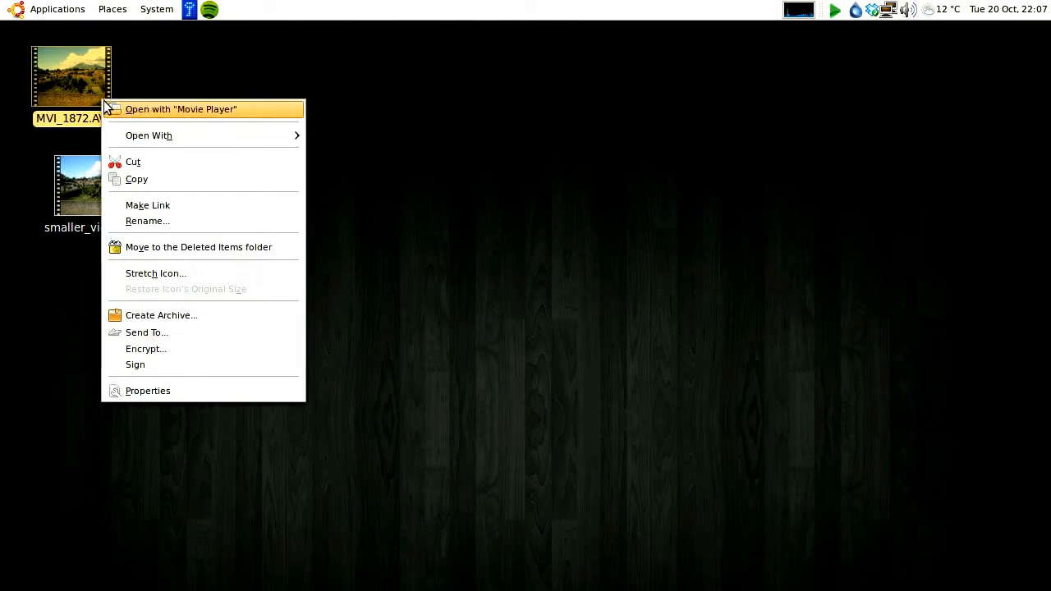
pyautogui.click(251, 391)
pyautogui.moveTo(463, 227); pyautogui.dragTo(286, 56)
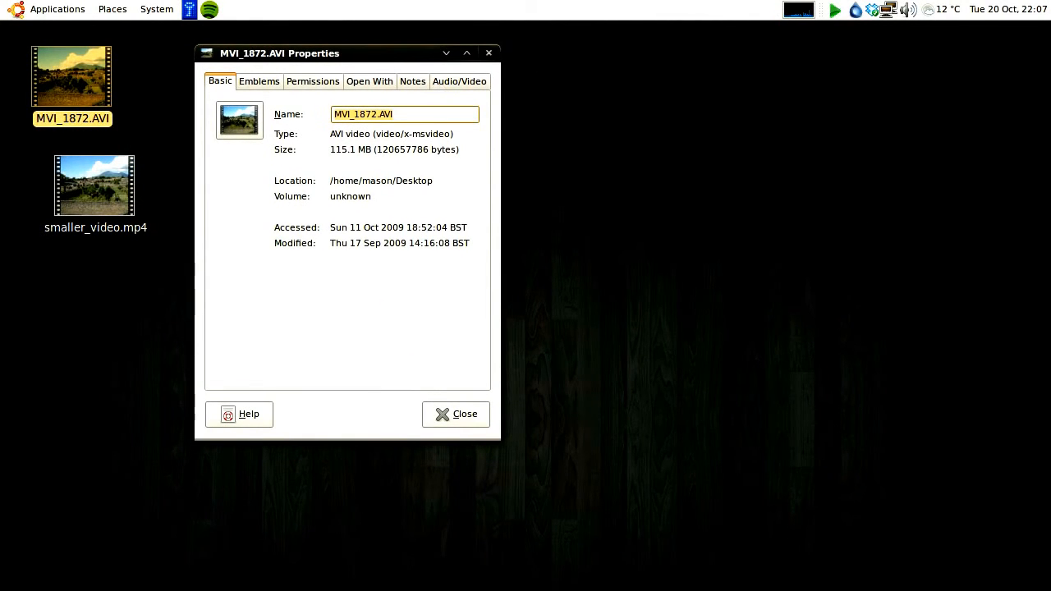
pyautogui.rightClick(102, 182)
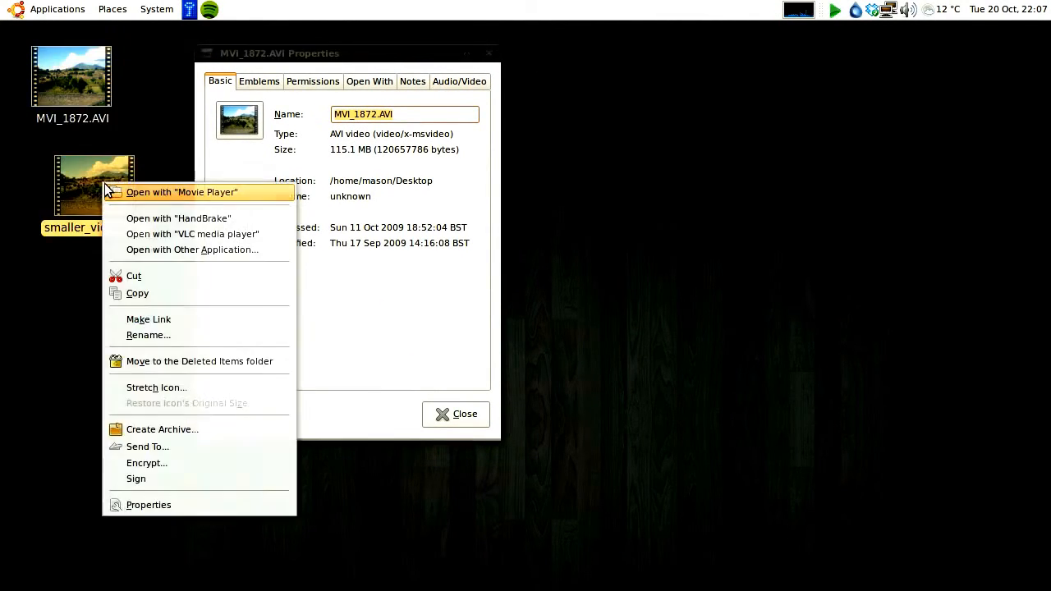
pyautogui.click(154, 510)
pyautogui.moveTo(417, 224); pyautogui.dragTo(559, 55)
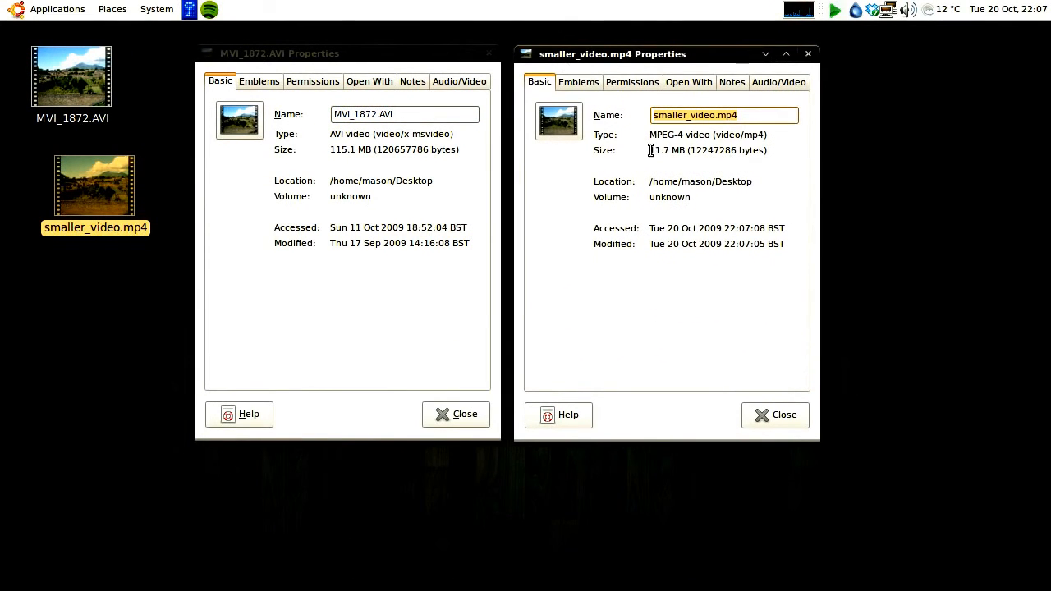
# Step: Compare the file sizes of smaller_video.mp4 and MVI_1872.AVI, and close both properties windows
pyautogui.moveTo(651, 150); pyautogui.dragTo(675, 150)
pyautogui.click(684, 150)
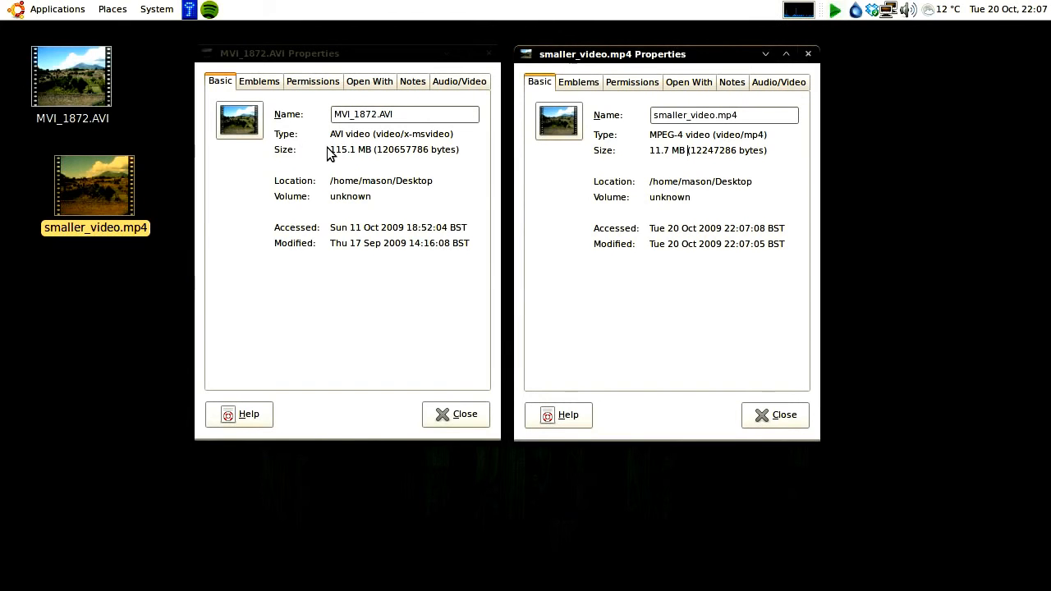
pyautogui.moveTo(331, 149); pyautogui.dragTo(357, 149)
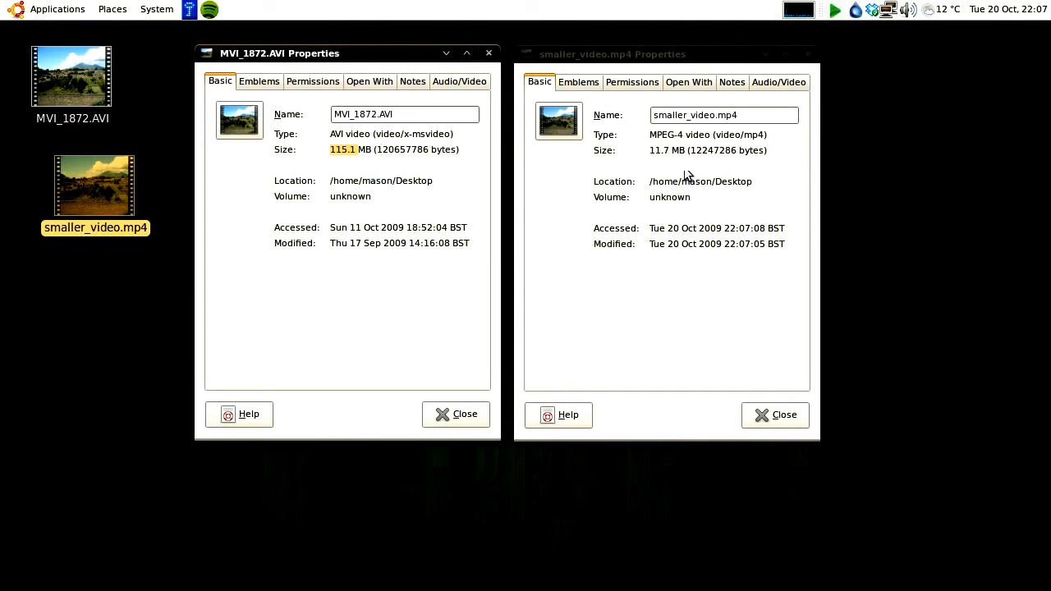
pyautogui.click(658, 148)
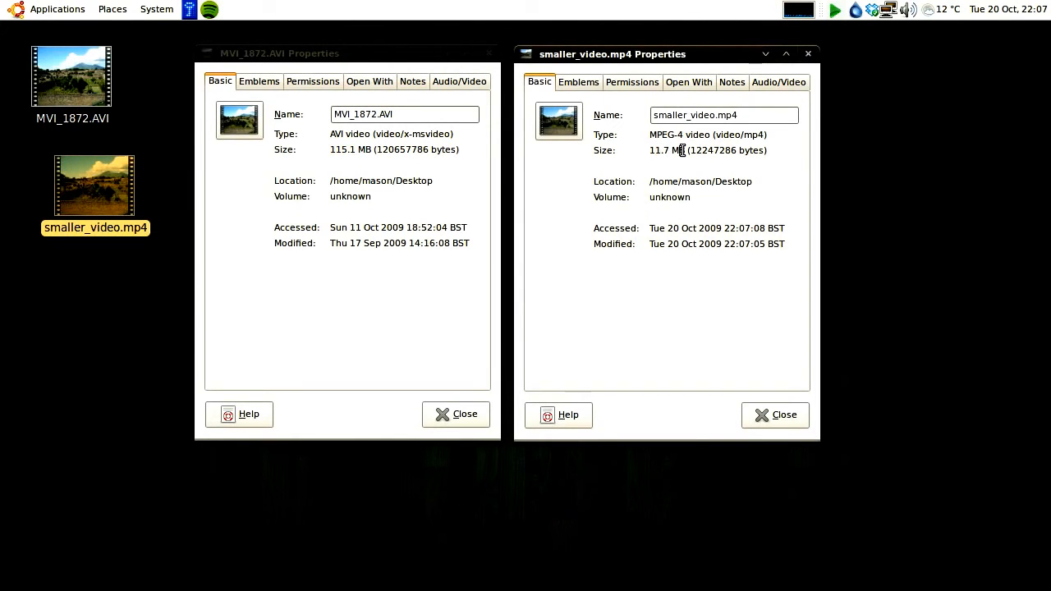
pyautogui.click(774, 414)
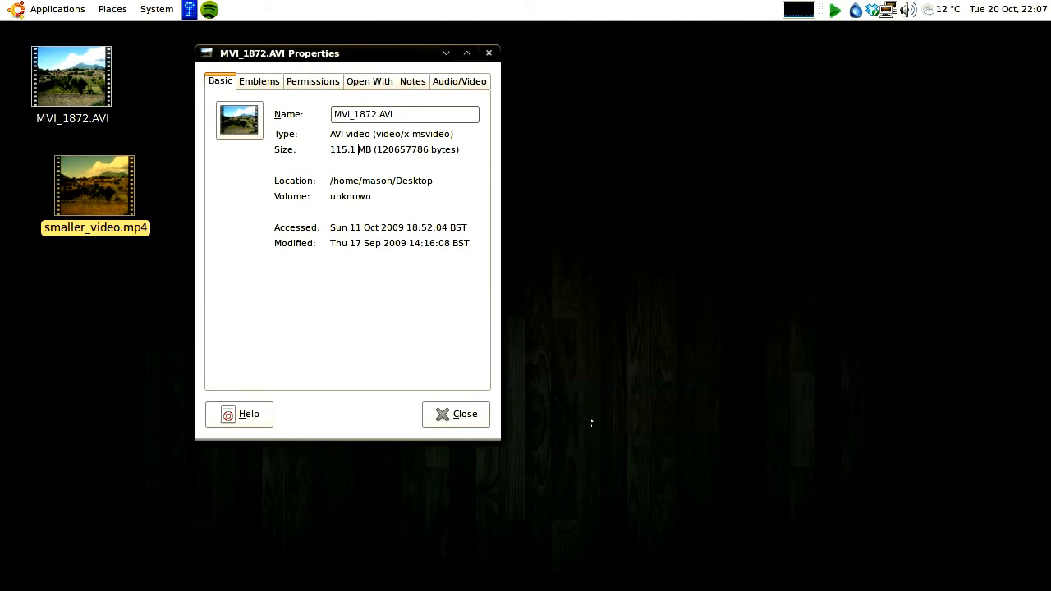
pyautogui.click(451, 413)
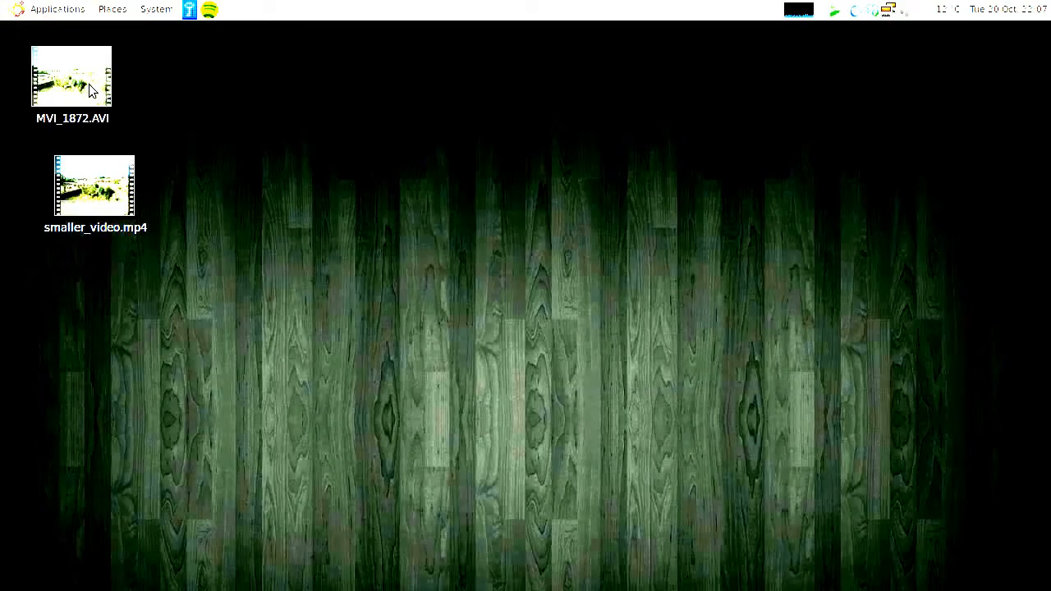
# Step: Play MVI_1872.AVI from the desktop in Movie Player and mute its sound
pyautogui.click(89, 84)
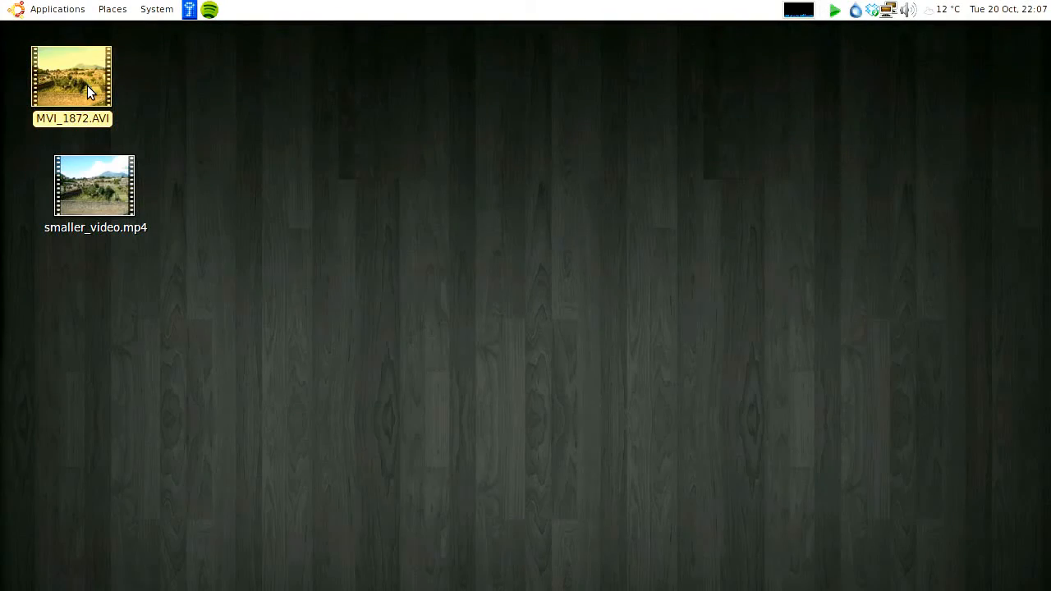
pyautogui.doubleClick(87, 83)
pyautogui.moveTo(520, 383); pyautogui.dragTo(521, 415)
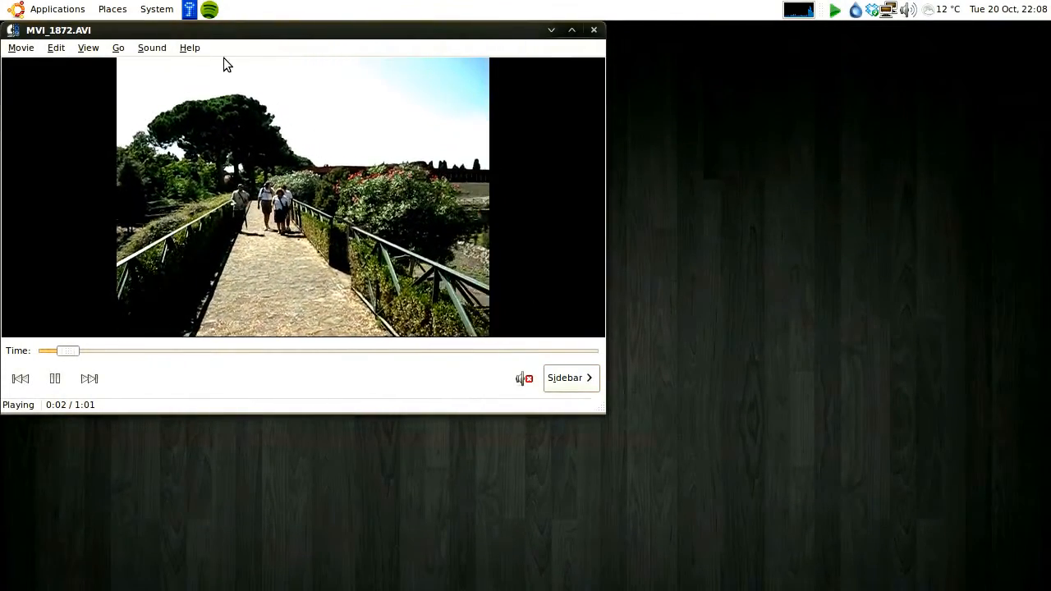
# Step: Fit the player window to the size of the movie and move it clear of the desktop files
pyautogui.click(91, 48)
pyautogui.moveTo(119, 85)
pyautogui.click(295, 101)
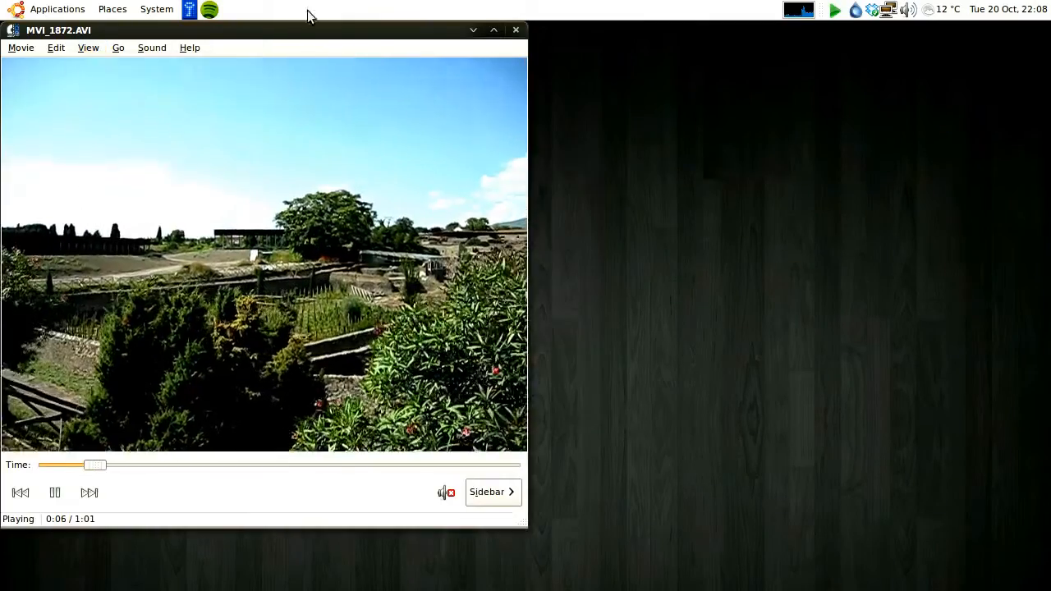
pyautogui.moveTo(281, 33); pyautogui.dragTo(510, 78)
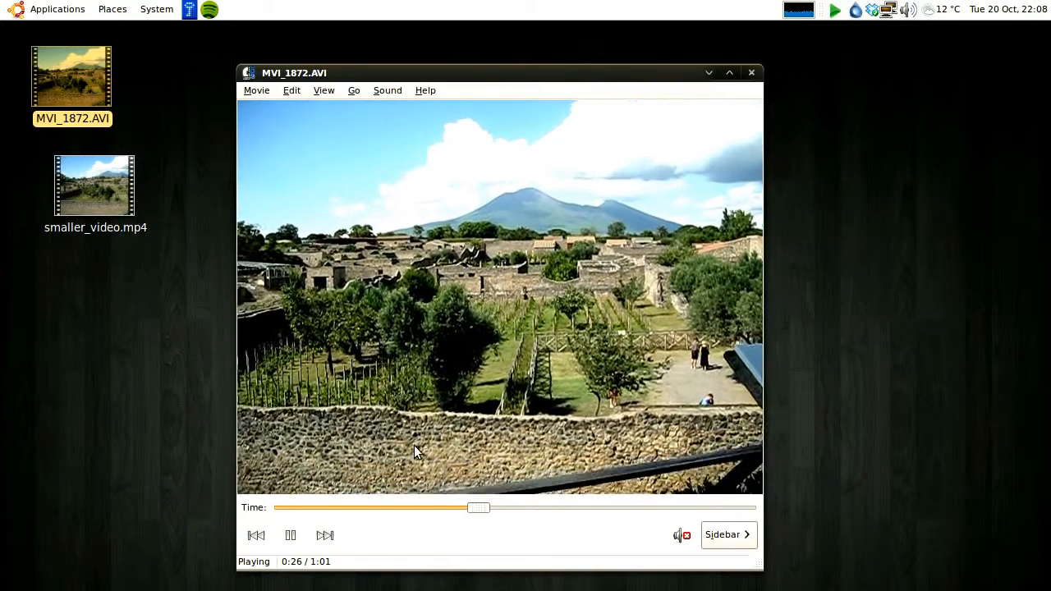
# Step: Pause MVI_1872.AVI, close its player window, and play smaller_video.mp4 from the desktop
pyautogui.click(291, 535)
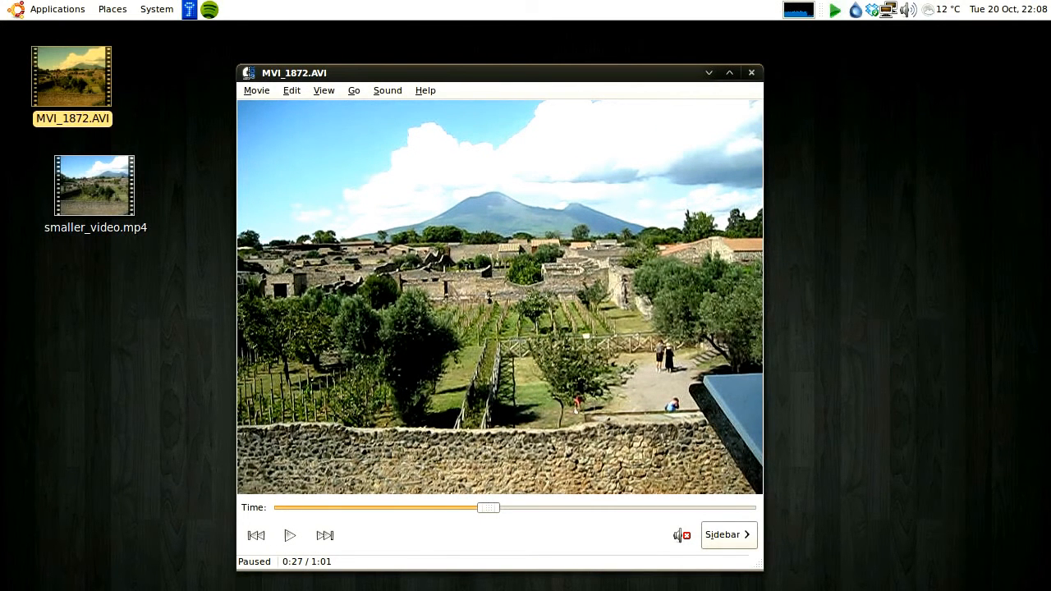
pyautogui.click(751, 72)
pyautogui.click(125, 187)
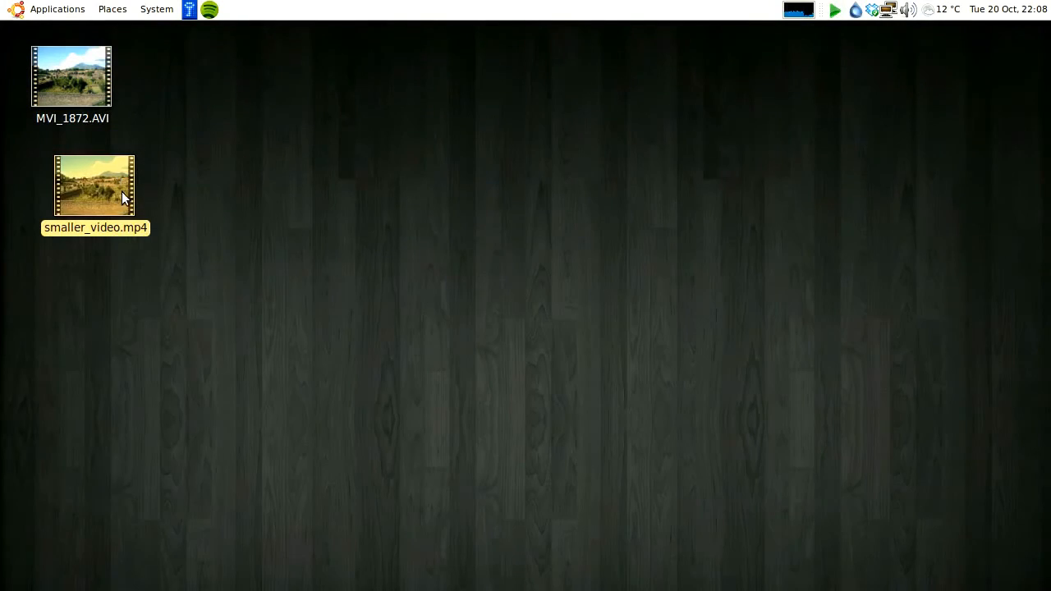
pyautogui.rightClick(118, 193)
pyautogui.click(98, 196)
pyautogui.doubleClick(97, 194)
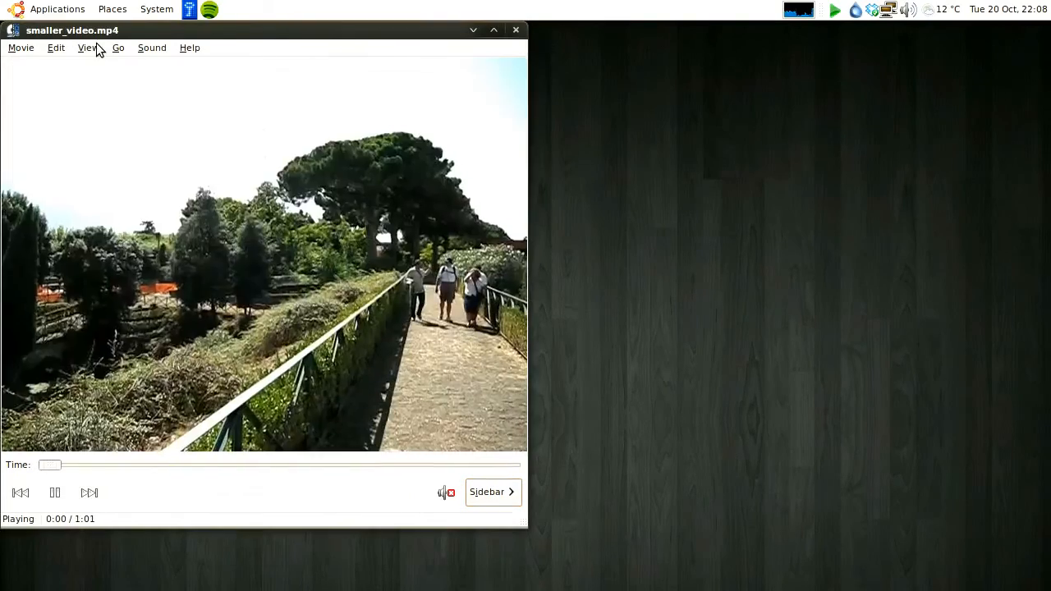
# Step: Fit the player window to smaller_video.mp4 at 1:1 size and move it clear of the desktop files
pyautogui.click(88, 47)
pyautogui.moveTo(141, 83)
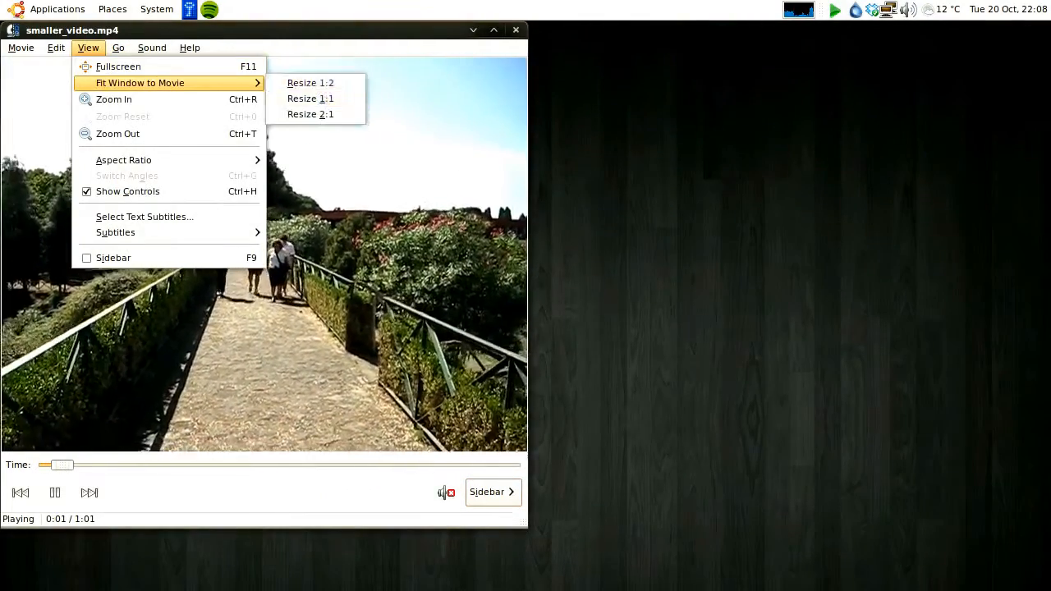
pyautogui.click(318, 97)
pyautogui.moveTo(268, 30); pyautogui.dragTo(517, 65)
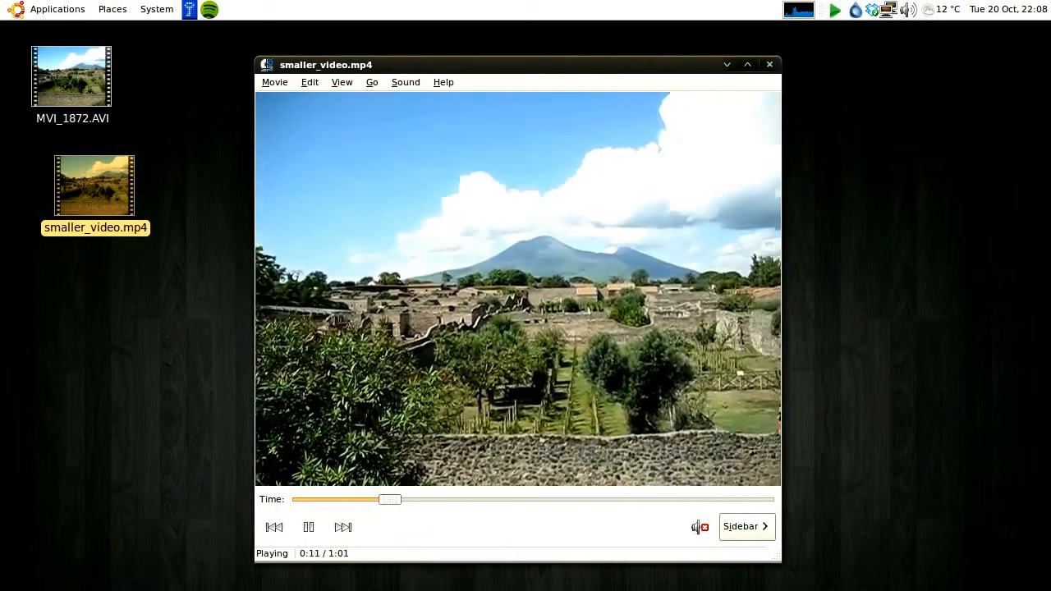
# Step: Examine the picture quality of smaller_video.mp4 by pausing at about 0:13, resuming playback, and pausing again at about 0:27
pyautogui.click(307, 527)
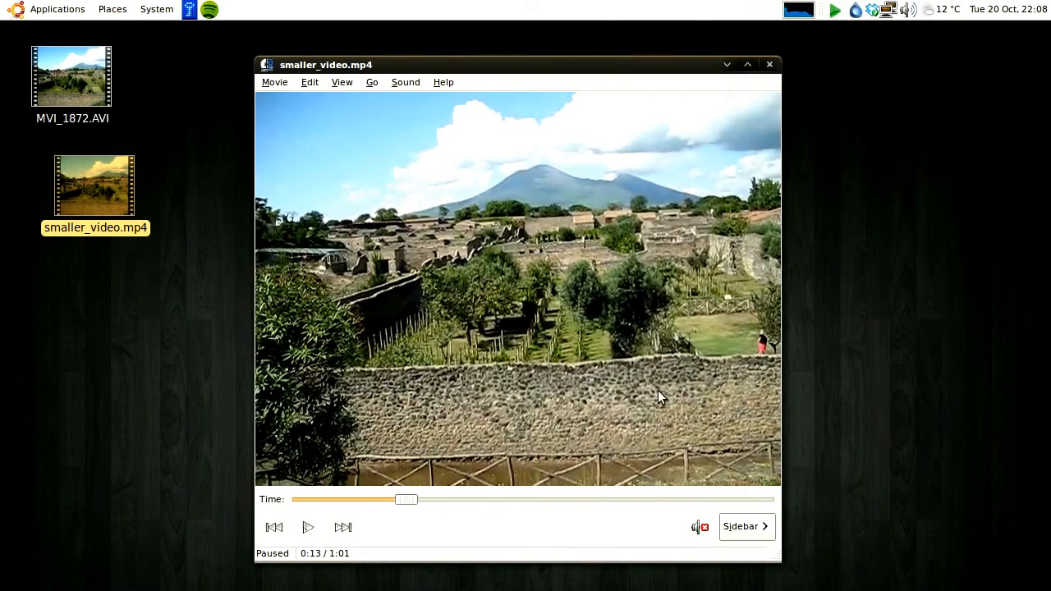
pyautogui.click(315, 526)
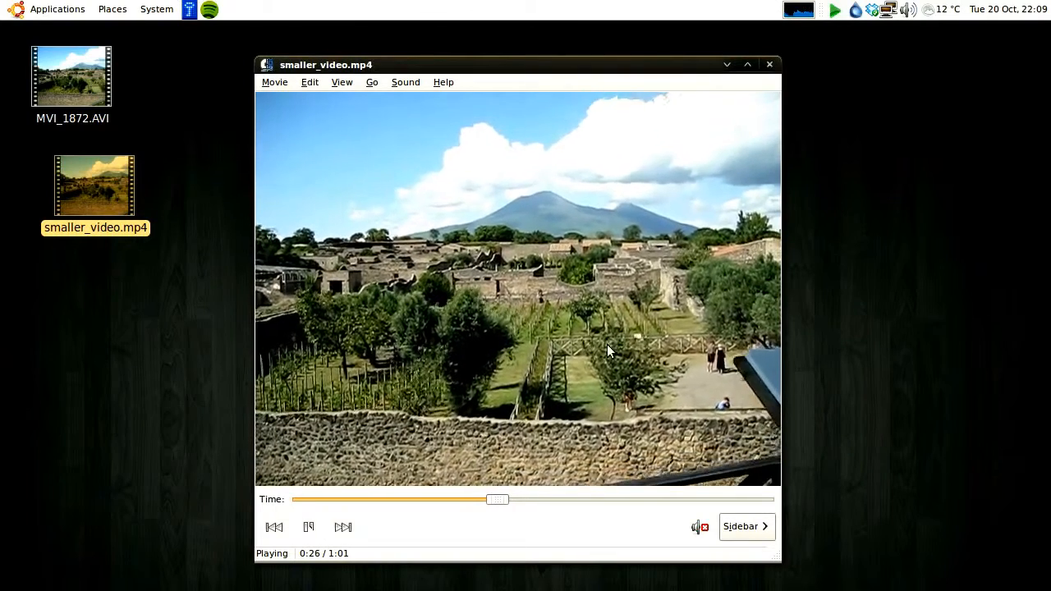
pyautogui.click(309, 527)
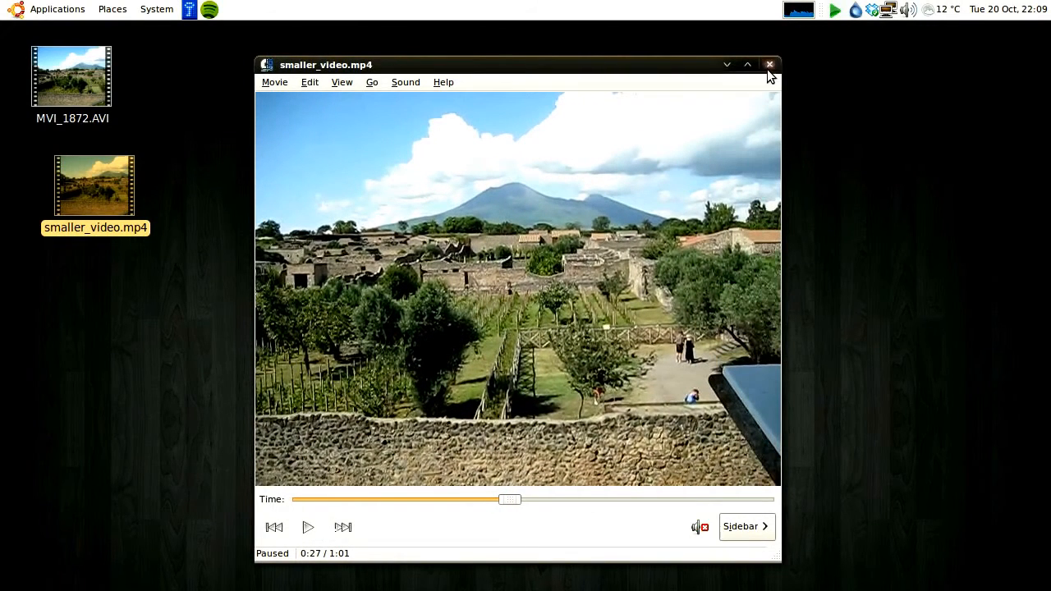